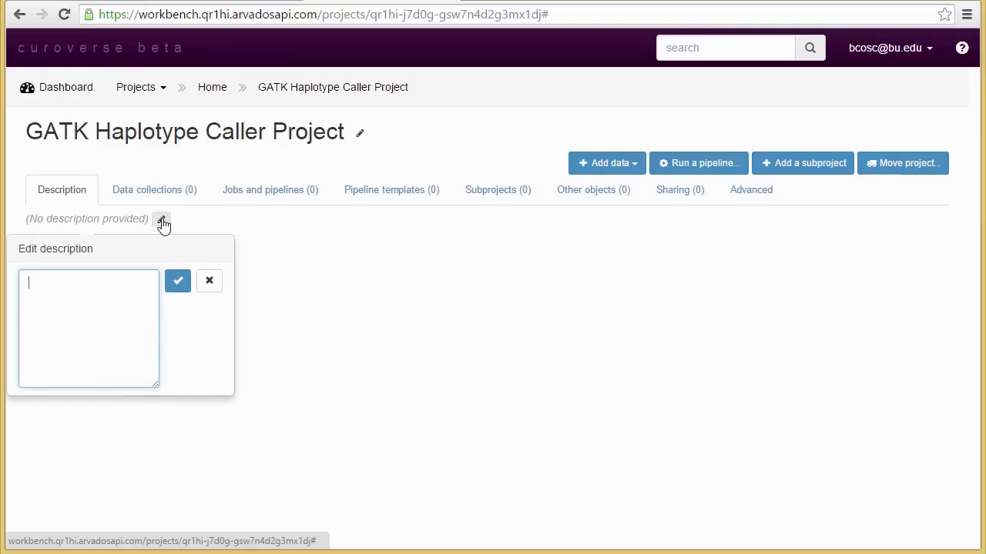
Fill the project's empty description with the copied GATK Haplotype Caller tutorial text and save it.
key("ctrl+v")
left_click(176, 279)
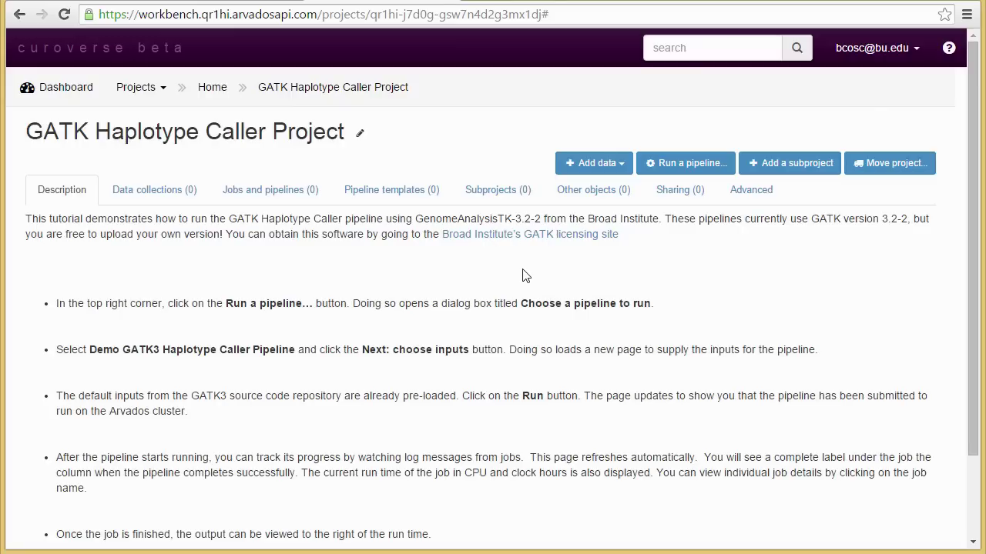
Copy the 20 Exomes data collection from Old Unified Genotyper Project into this project.
left_click(594, 164)
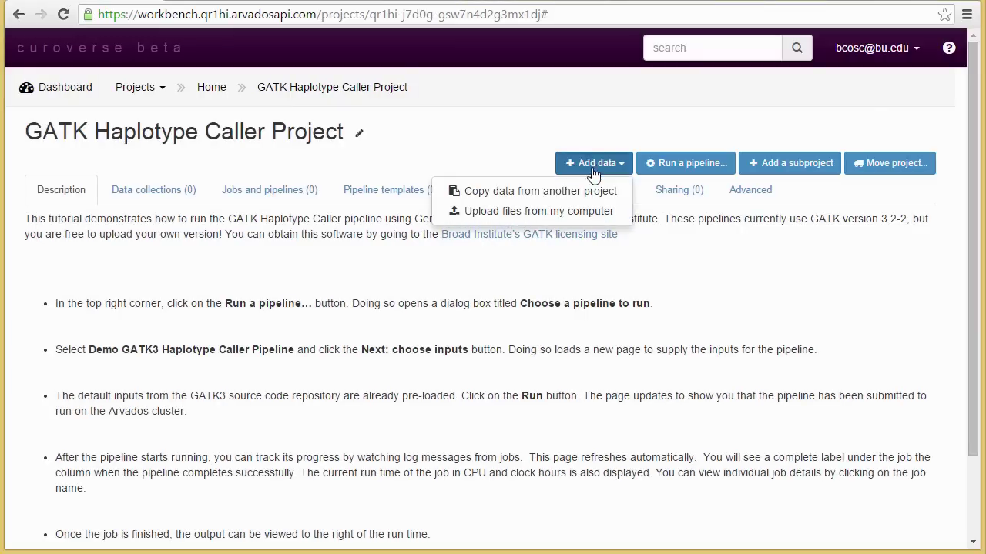
left_click(590, 190)
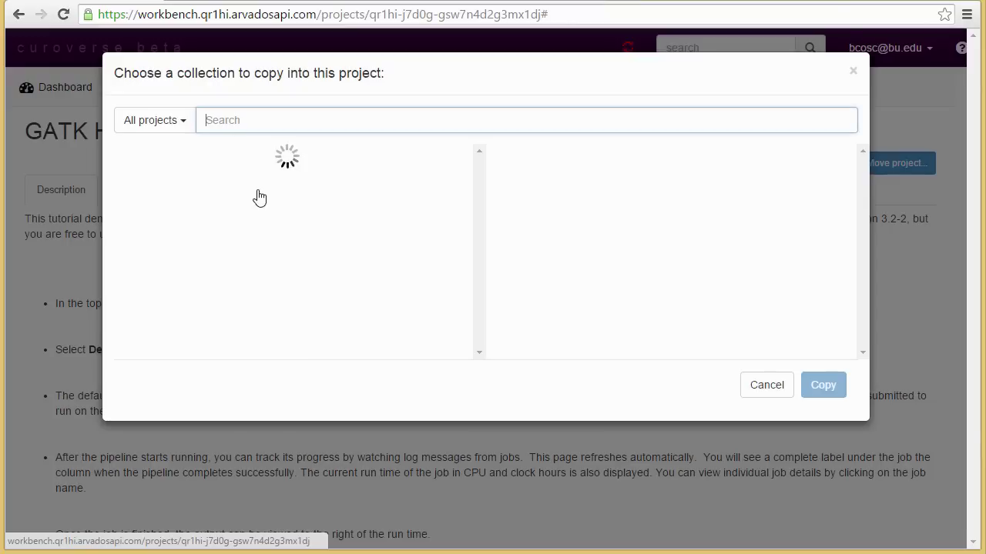
left_click(146, 122)
scroll(177, 293, "down", 4)
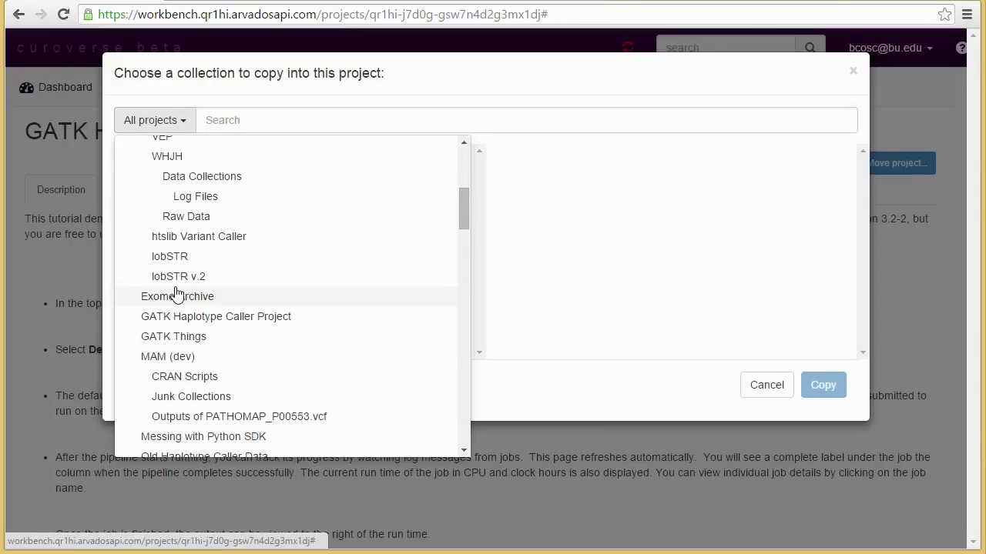
scroll(189, 316, "down", 1)
left_click(197, 266)
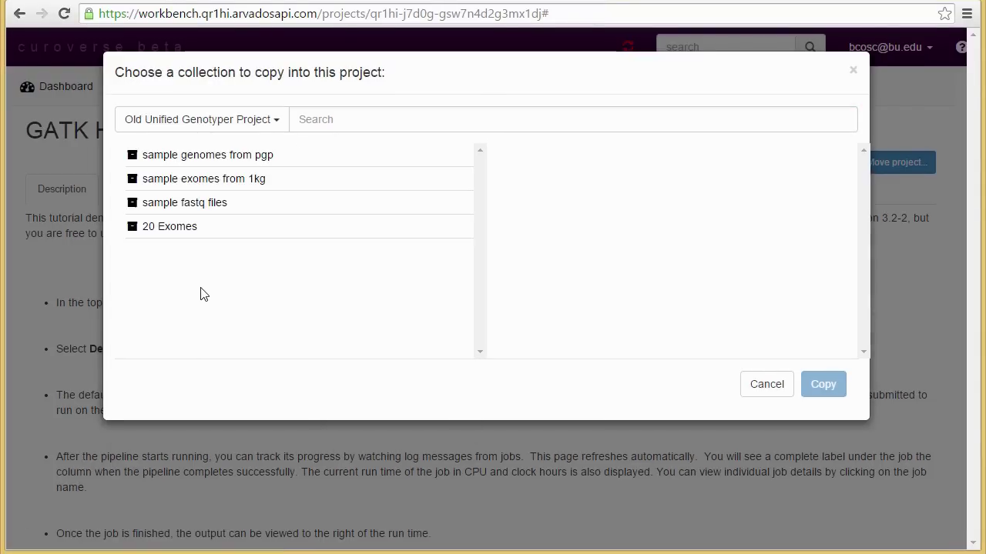
left_click(318, 121)
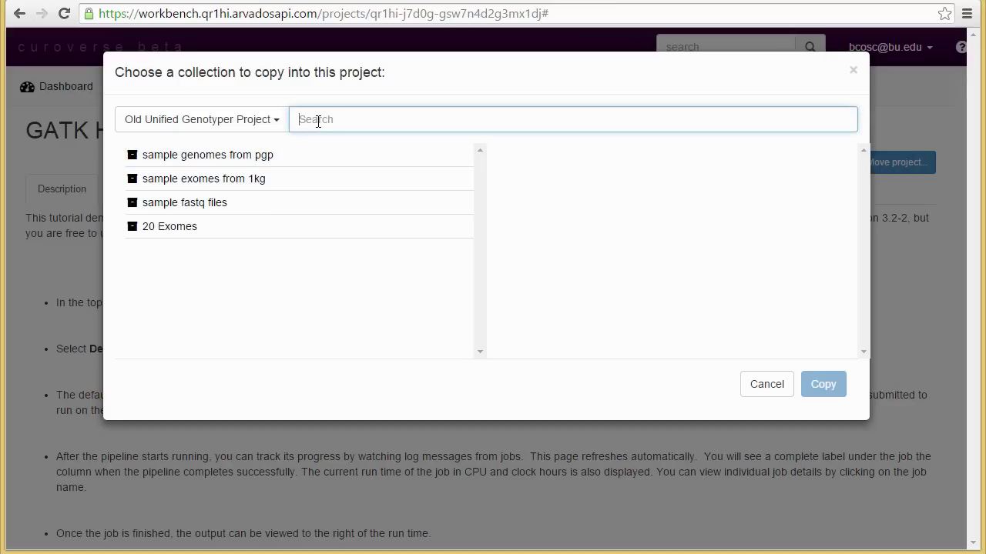
type("20 exomes")
left_click(293, 158)
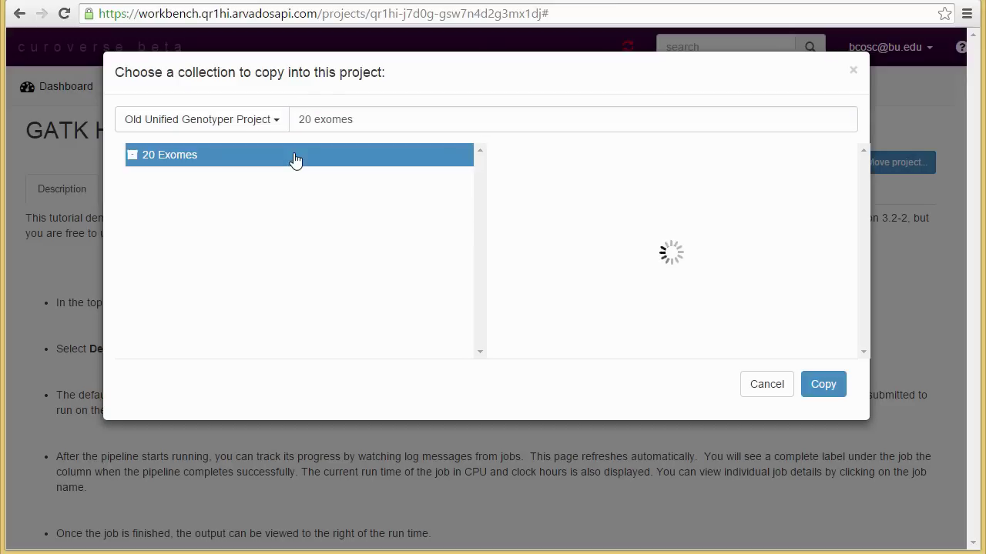
left_click(821, 386)
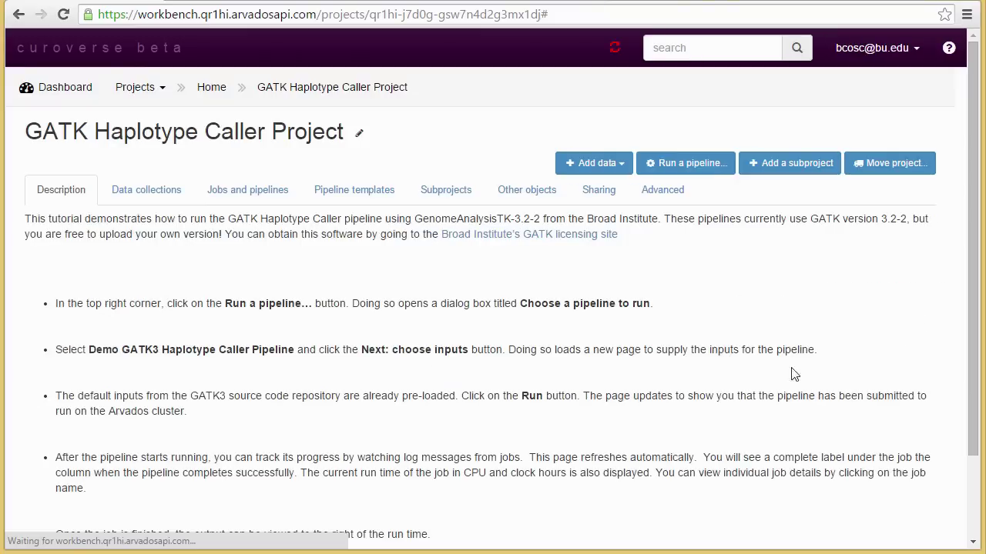
Copy the 30 Exomes for Haplotype Caller collection from Old Haplotype Caller Project into this project.
left_click(593, 166)
left_click(593, 192)
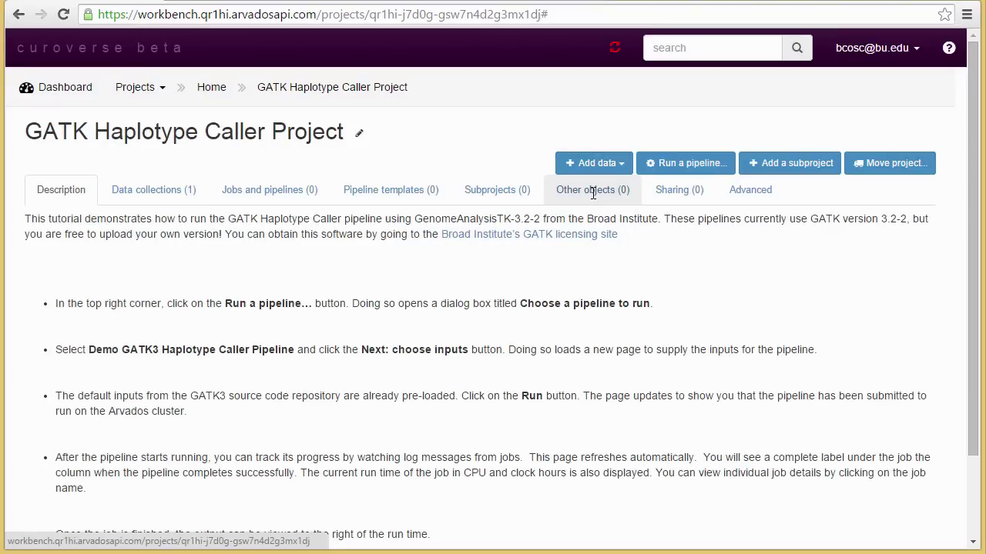
left_click(187, 121)
scroll(229, 264, "down", 3)
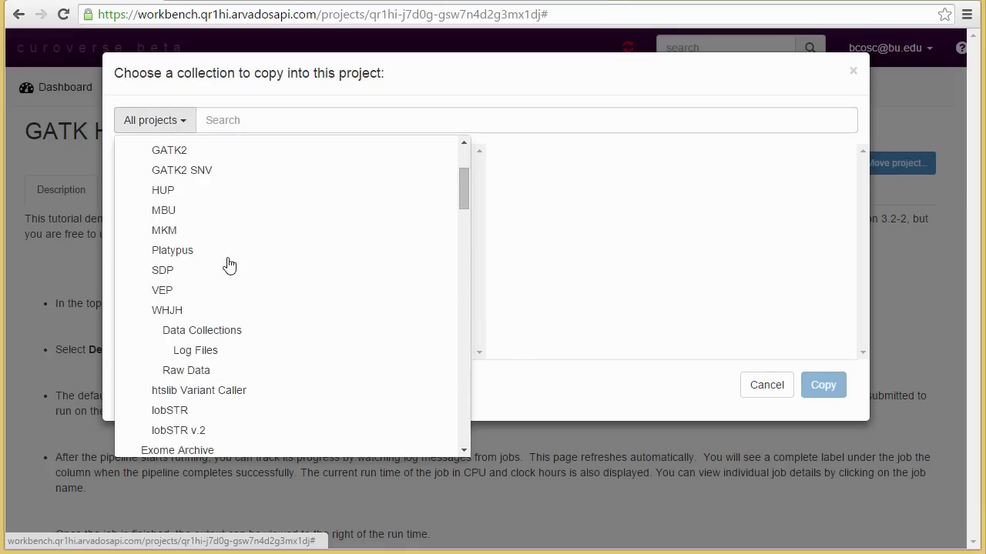
scroll(227, 266, "down", 4)
left_click(247, 167)
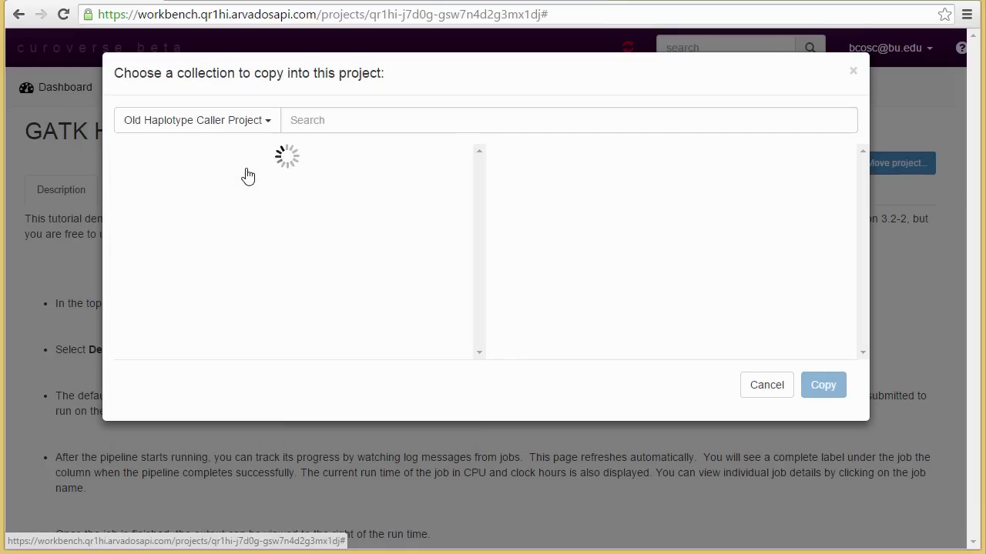
left_click(235, 215)
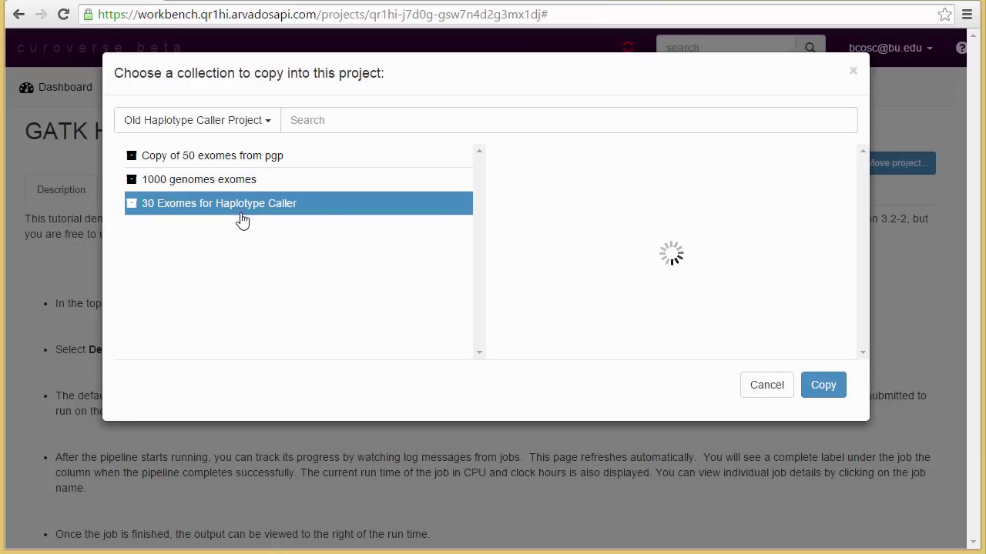
left_click(822, 385)
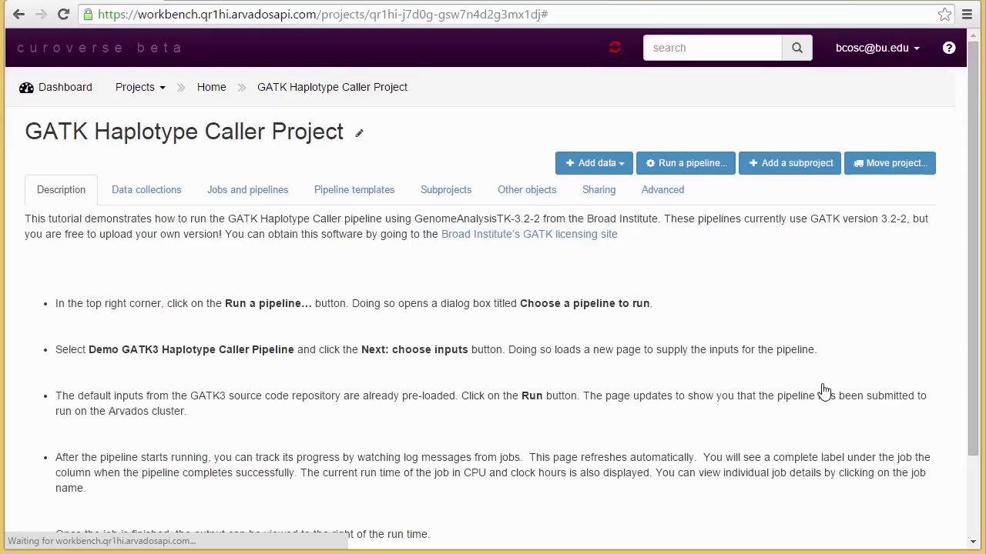
Create a new collection in the project from the two copied exome data collections.
left_click(187, 198)
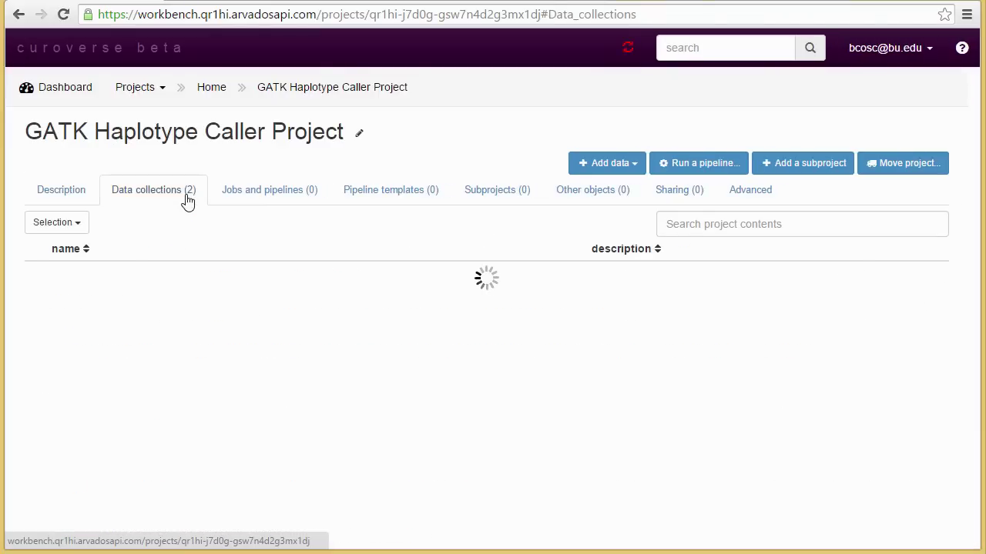
left_click(33, 275)
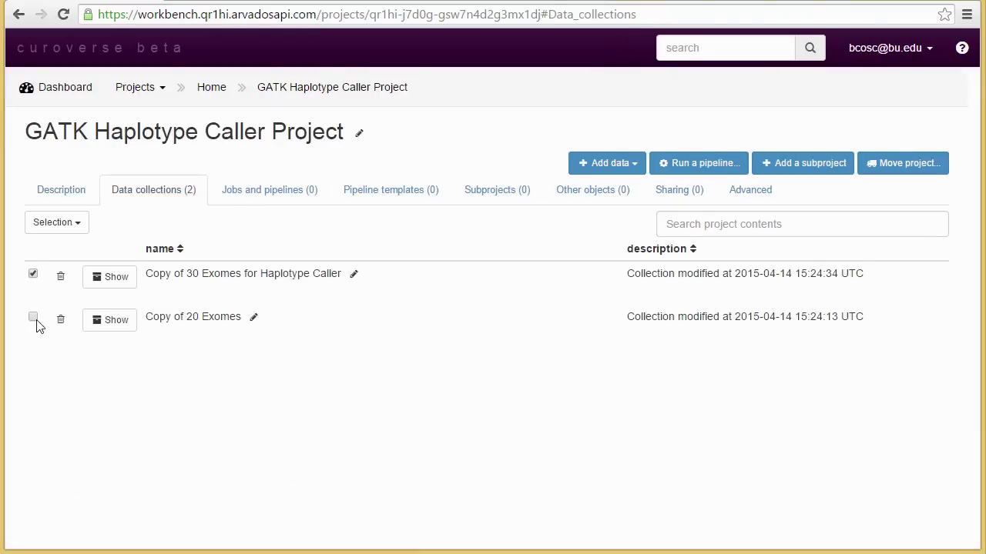
left_click(32, 319)
left_click(59, 226)
left_click(60, 249)
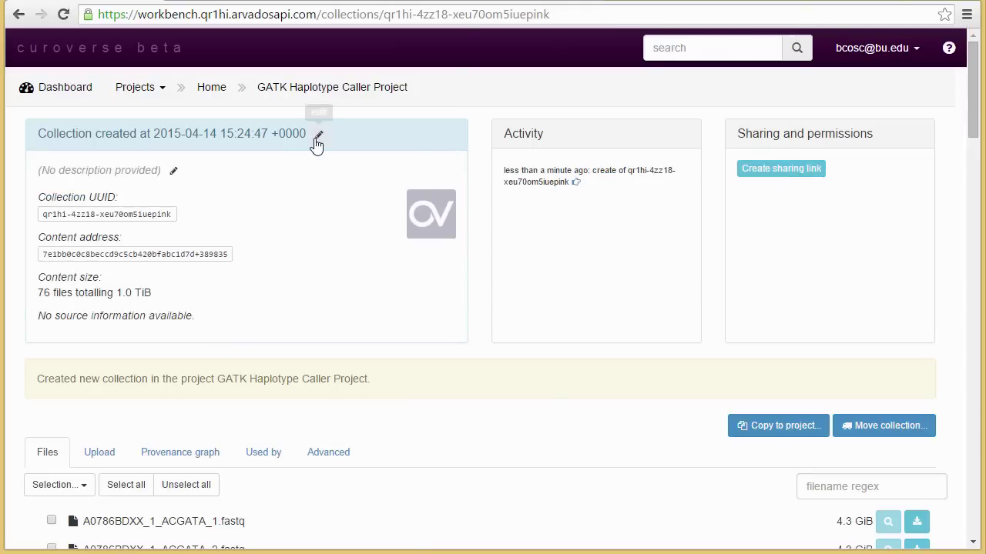
Rename the combined collection to "50 Exomes / 1TB".
left_click(316, 142)
type("50 Exomes / 1TB")
left_click(231, 197)
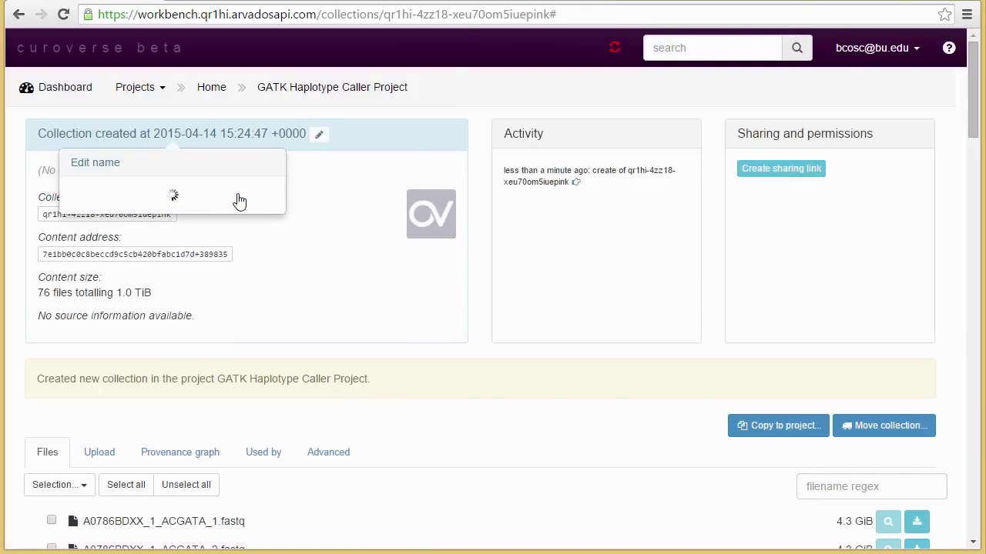
Filter the collection's files by the regex .*HC1_[12].fastq and create a new collection from all matching files.
mouse_move(972, 130)
left_mouse_down()
mouse_move(946, 385)
mouse_move(953, 521)
mouse_move(972, 377)
mouse_move(971, 148)
left_mouse_up()
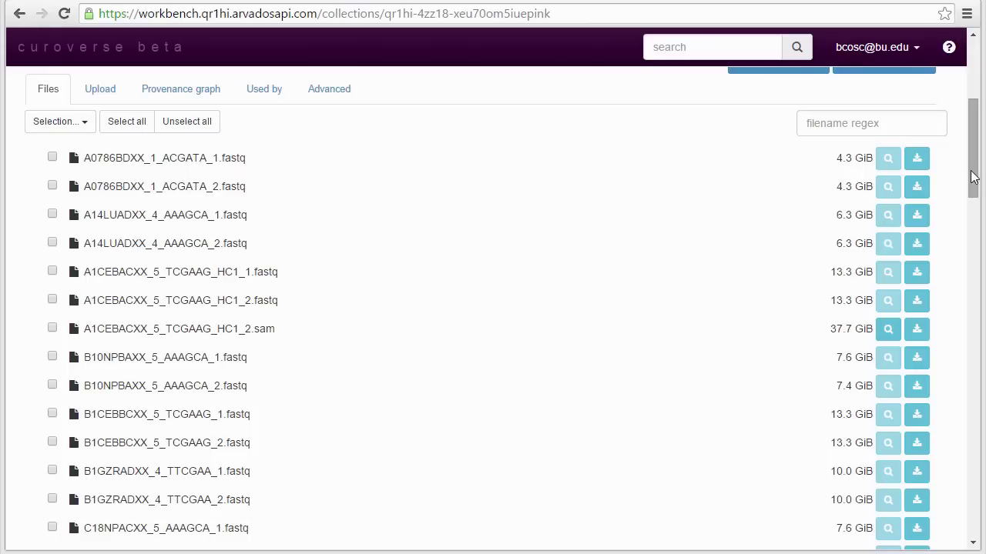
left_click(893, 129)
key("ctrl+v")
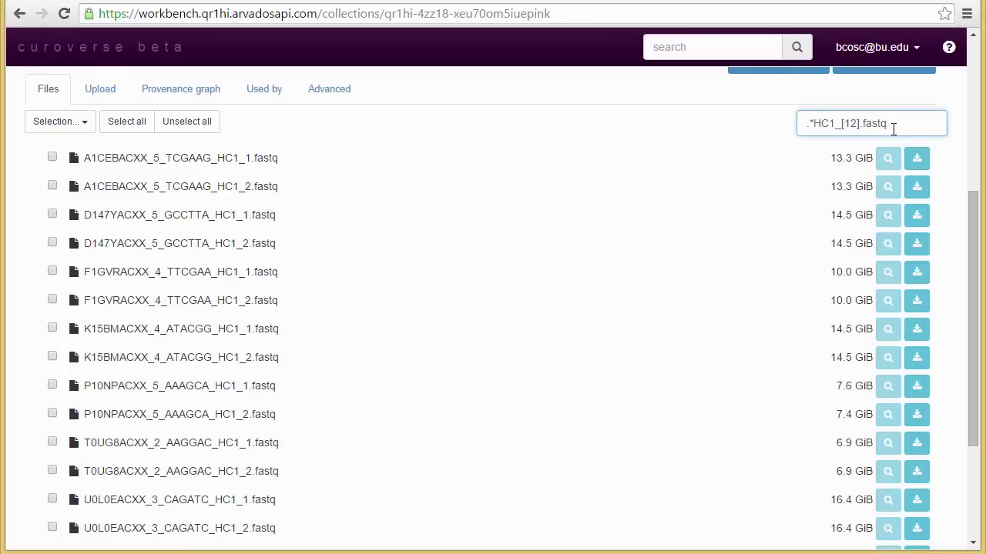
left_click(125, 127)
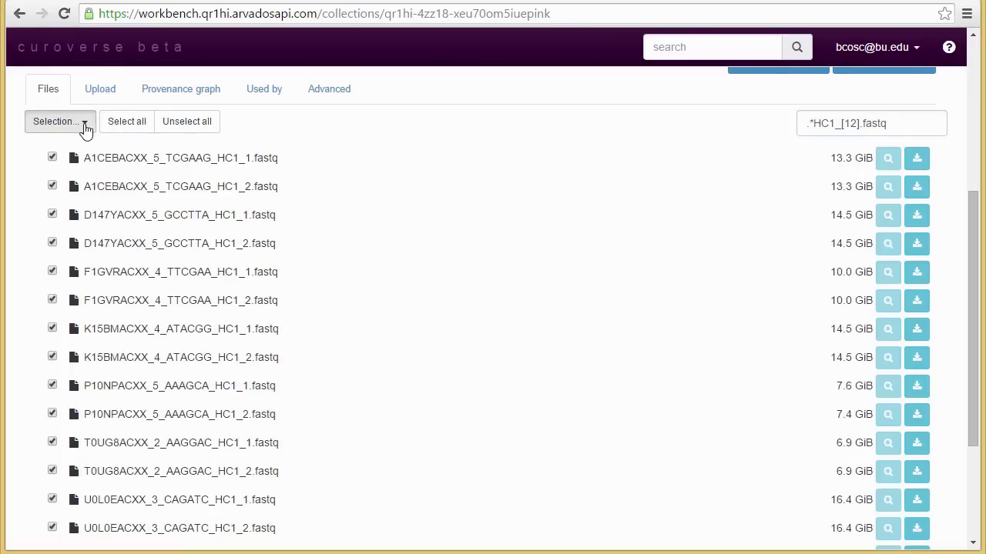
left_click(85, 123)
left_click(87, 149)
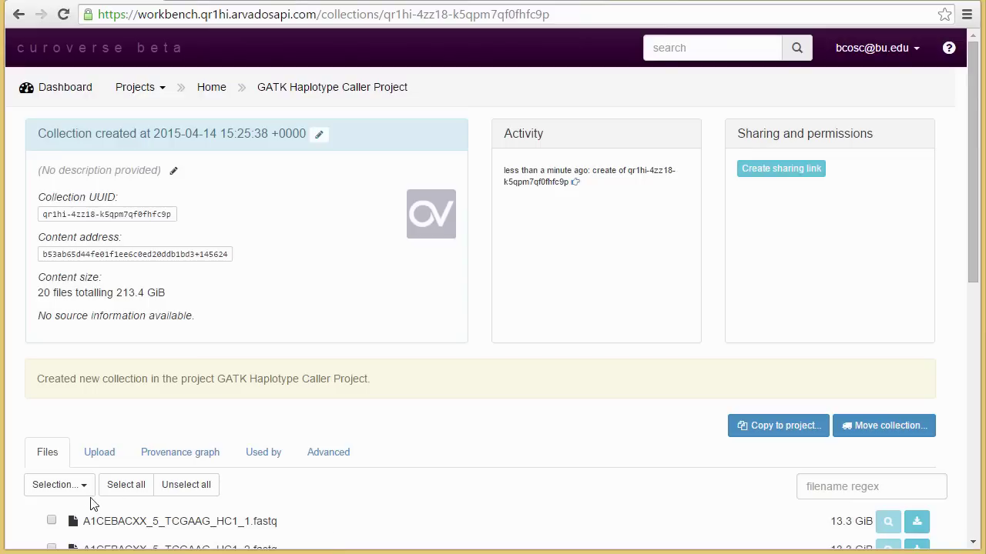
Look through the new collection's file list and rename the collection to "HC1 Raw Reads".
scroll(922, 334, "down", 1)
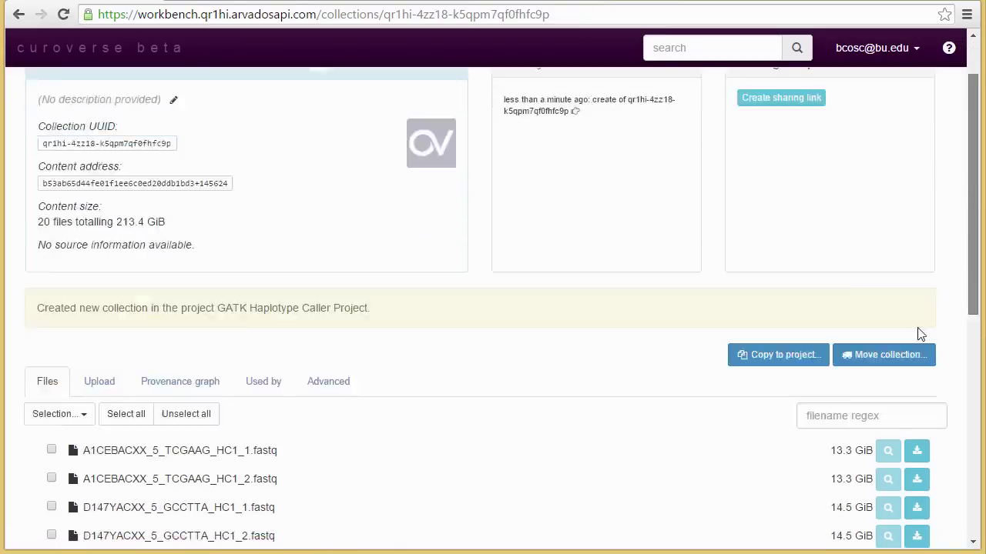
scroll(921, 334, "down", 7)
scroll(960, 473, "up", 5)
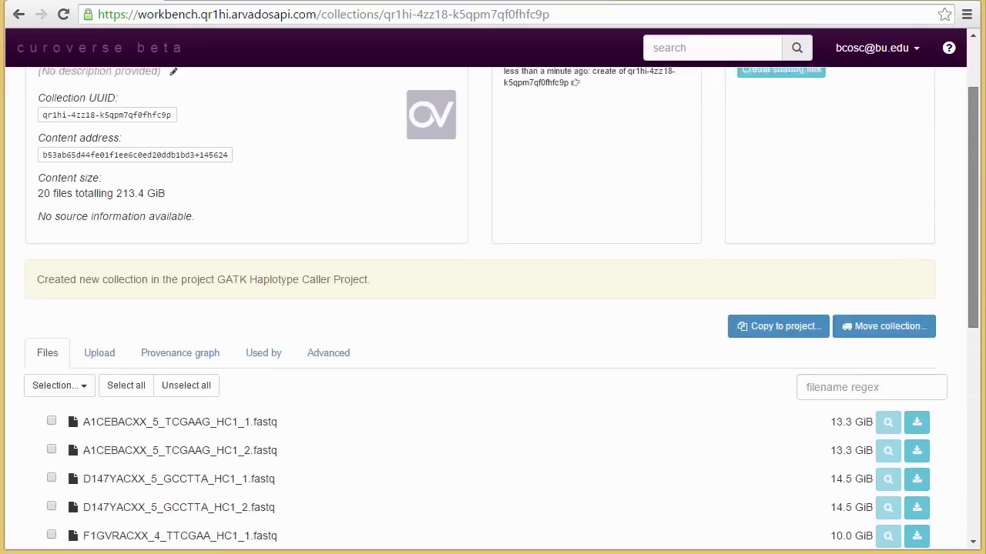
scroll(855, 69, "up", 2)
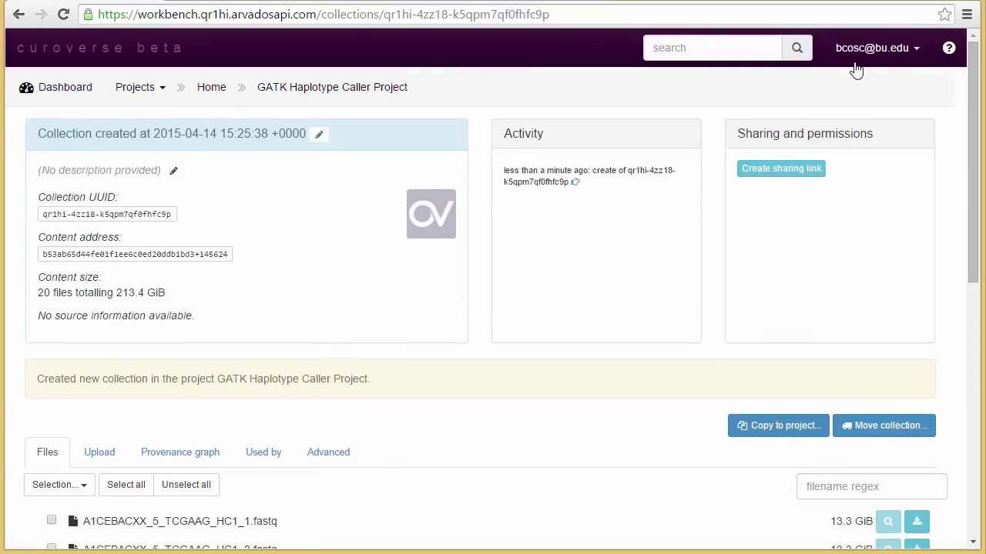
left_click(319, 134)
type("HC1 Raw Reads")
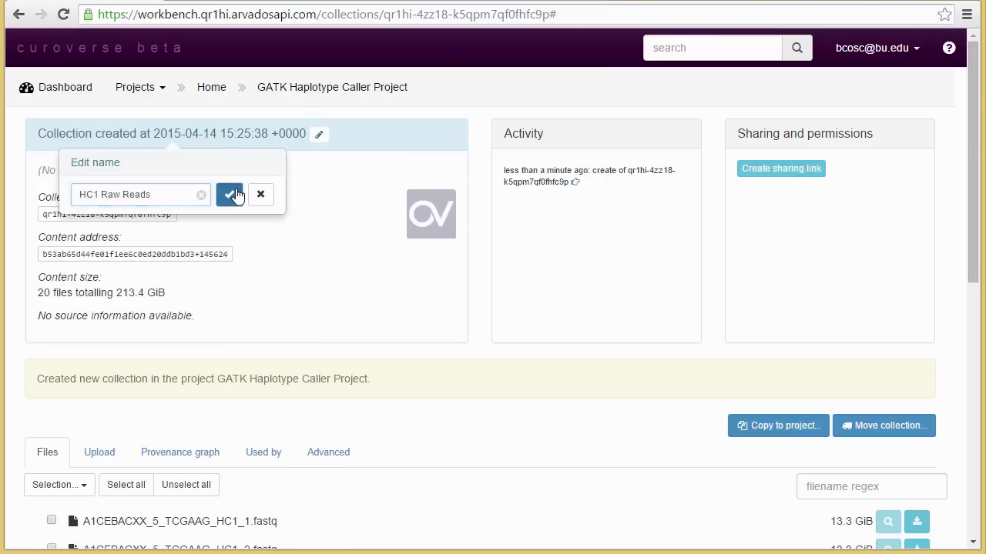
left_click(230, 195)
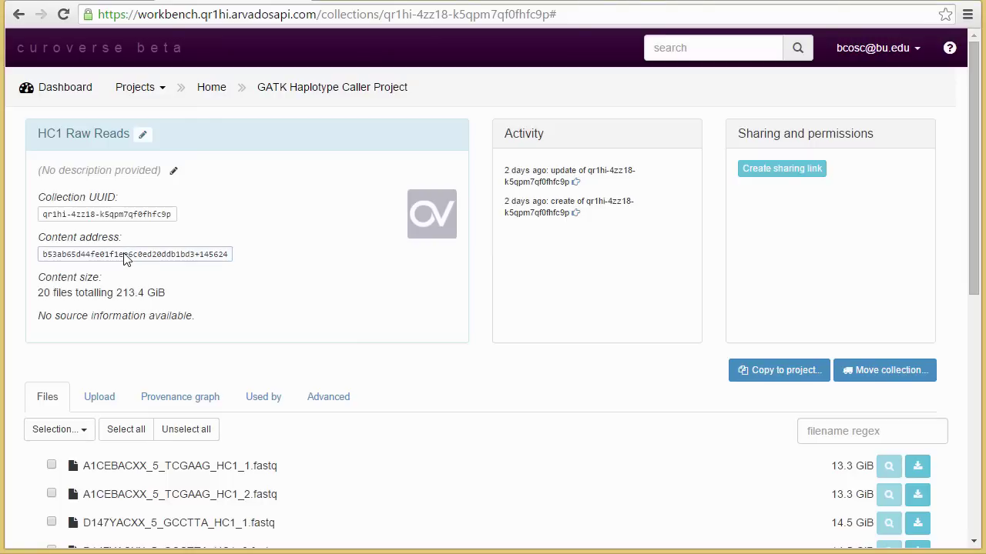
Copy the HC1 Raw Reads content address, switch to the terminal, and mount Keep on a new directory named keep using arv-mount.
left_click(126, 258)
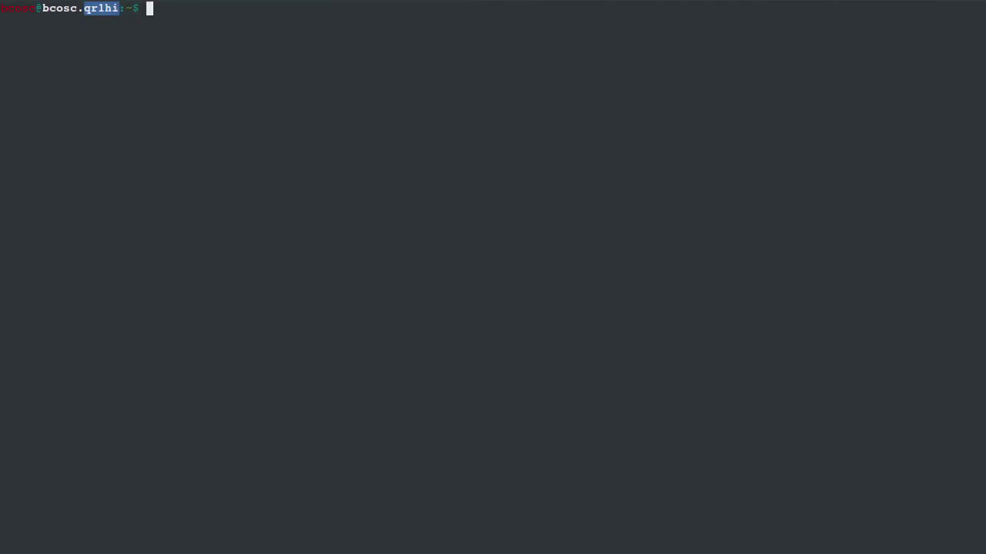
type("mkdir keep")
key("Return")
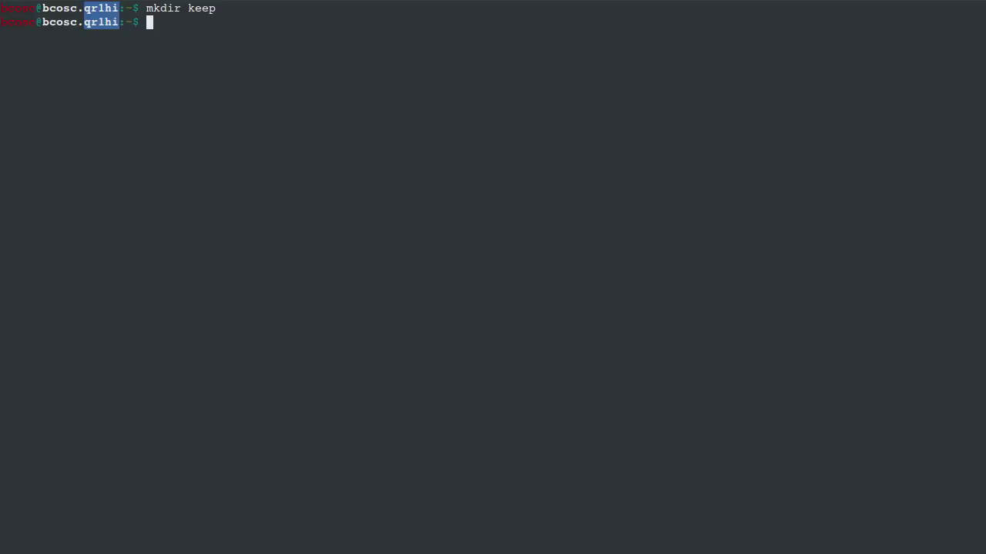
type("arv-mount keep")
key("Return")
Change to the collection's directory keep/by_id/b53ab65d44fe01f1ee6c0ed20ddb1bd3+145624 and list its files.
type("cd ke")
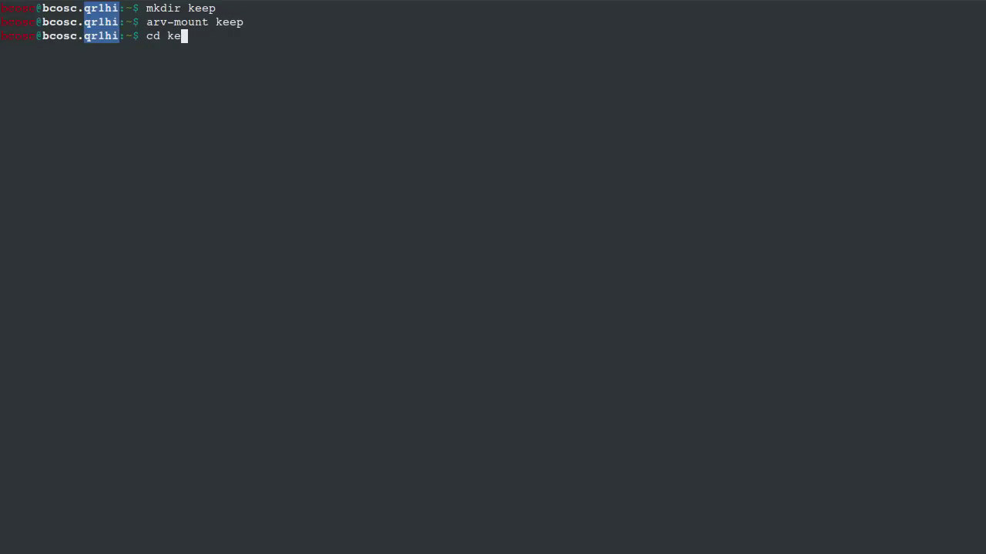
type("ep/by_id/")
type("b53ab65d44fe01f1ee6c0ed20ddb1bd3+145624")
key("Return")
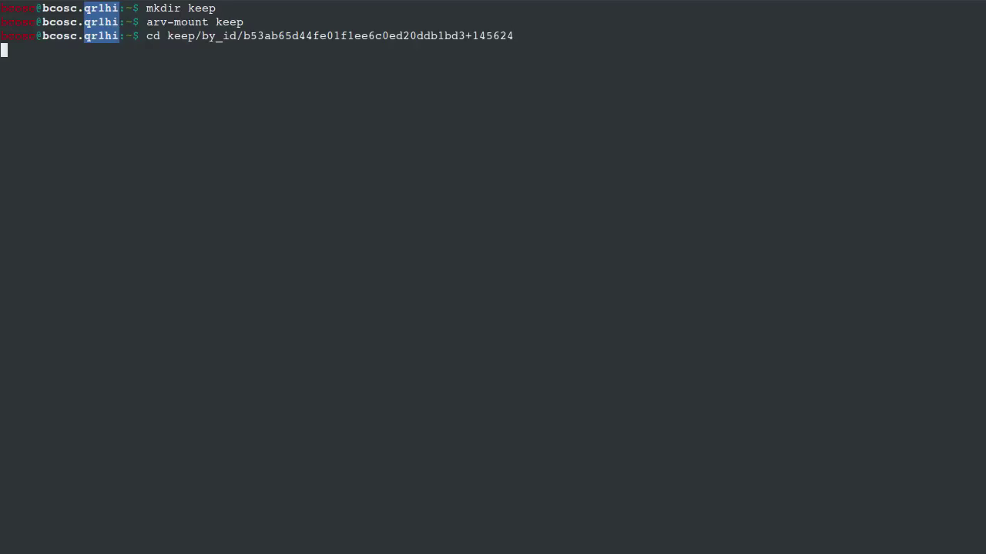
type("ls")
key("Return")
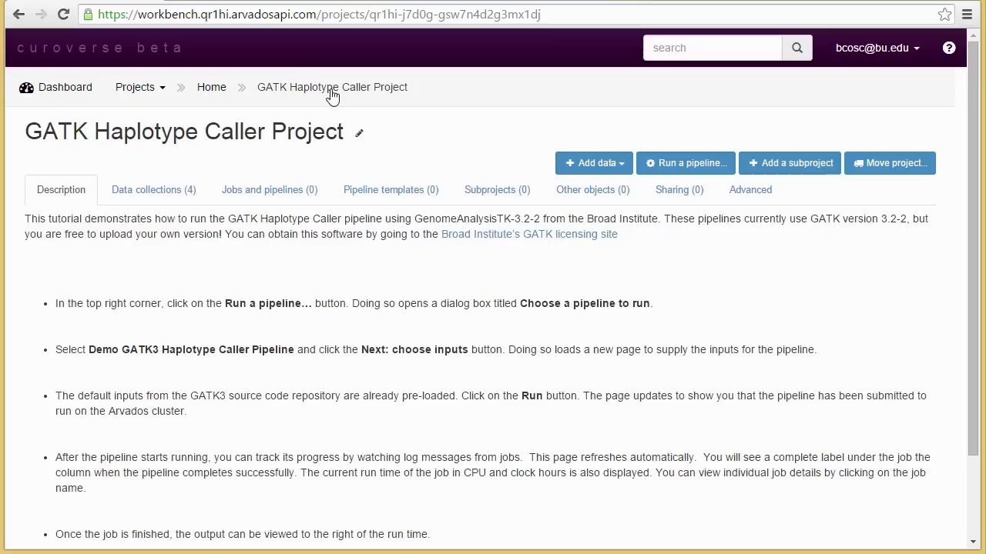
Switch back to the GATK Haplotype Caller Project in Workbench and create a pipeline instance from GATK Haplotype Caller (Demo).
left_click(698, 171)
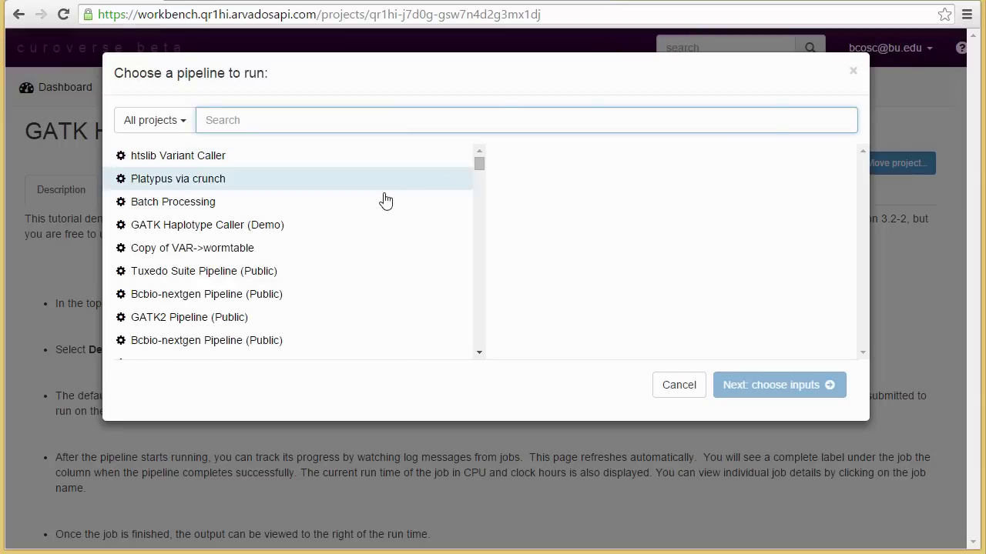
left_click(381, 228)
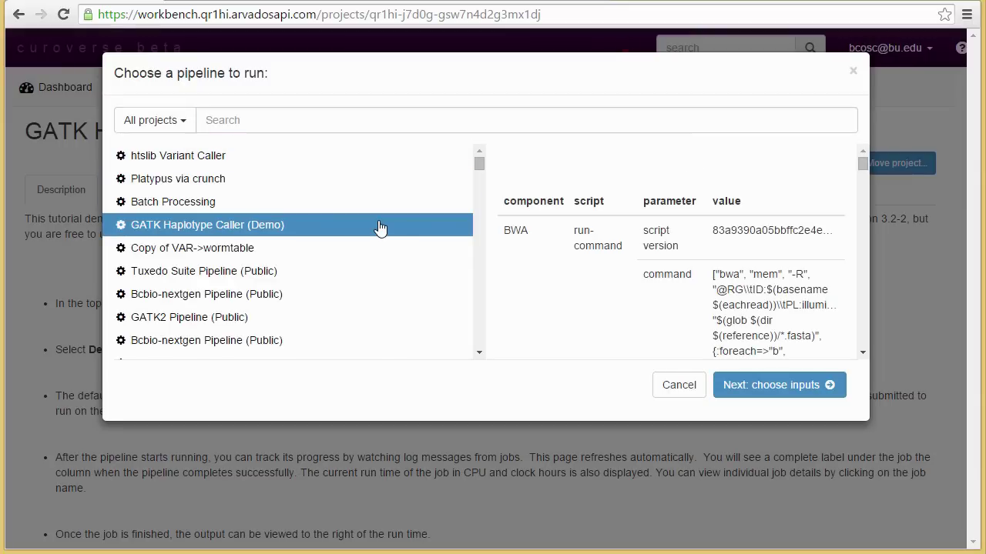
left_click(762, 385)
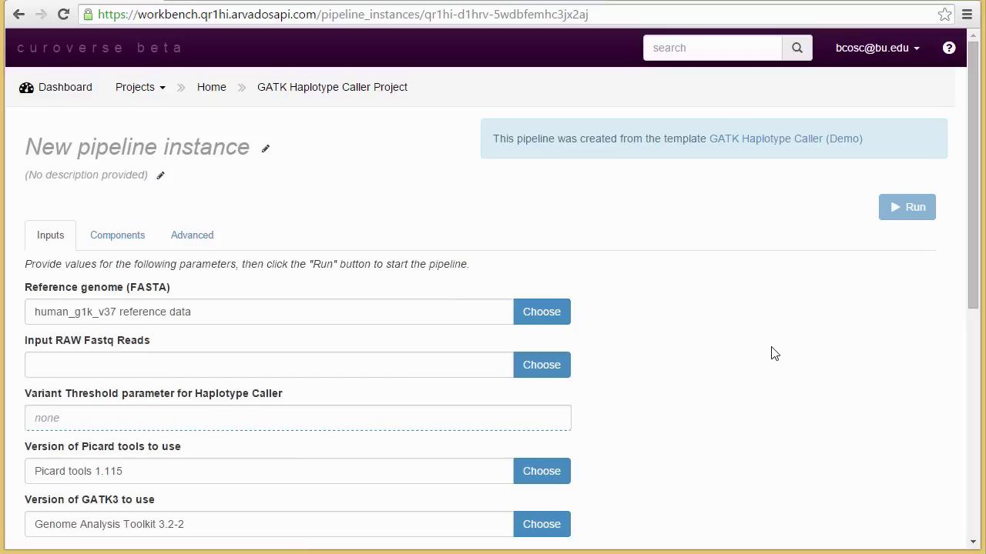
Name the new pipeline instance "Haplotype Caller Run [30 Variant Call]".
left_click(265, 148)
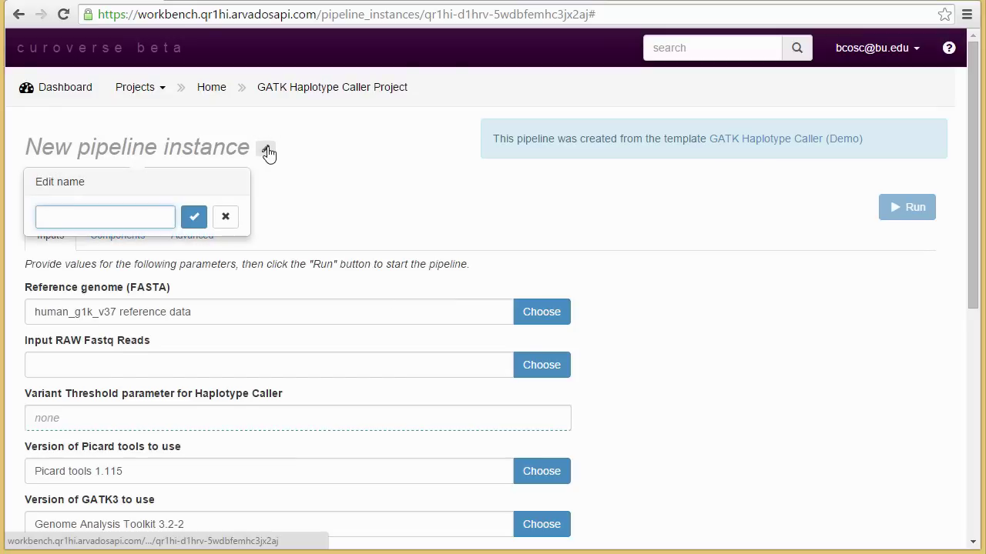
key("ctrl+v")
left_click(194, 217)
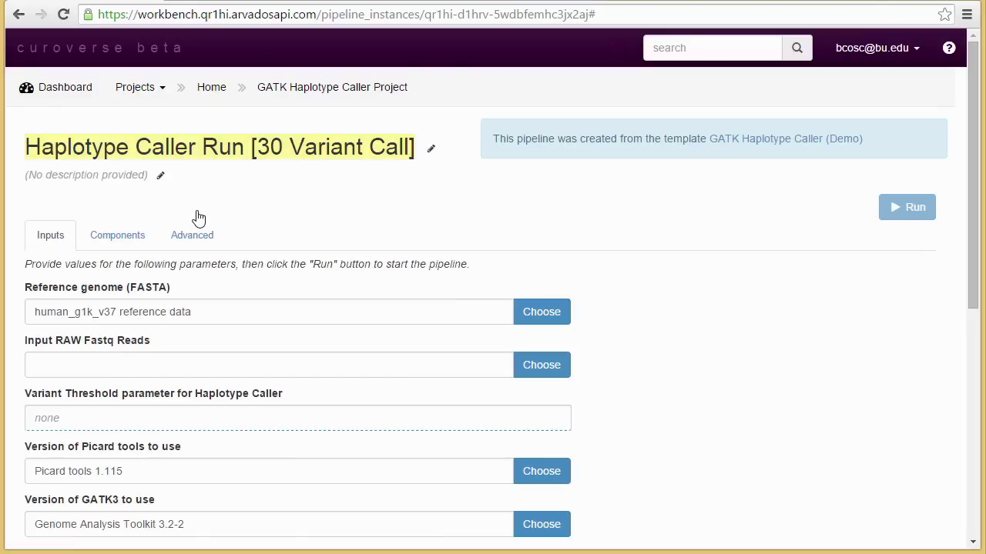
Choose HC1 Raw Reads as the Input RAW Fastq Reads and set the Haplotype Caller variant threshold to 30.
left_click(554, 367)
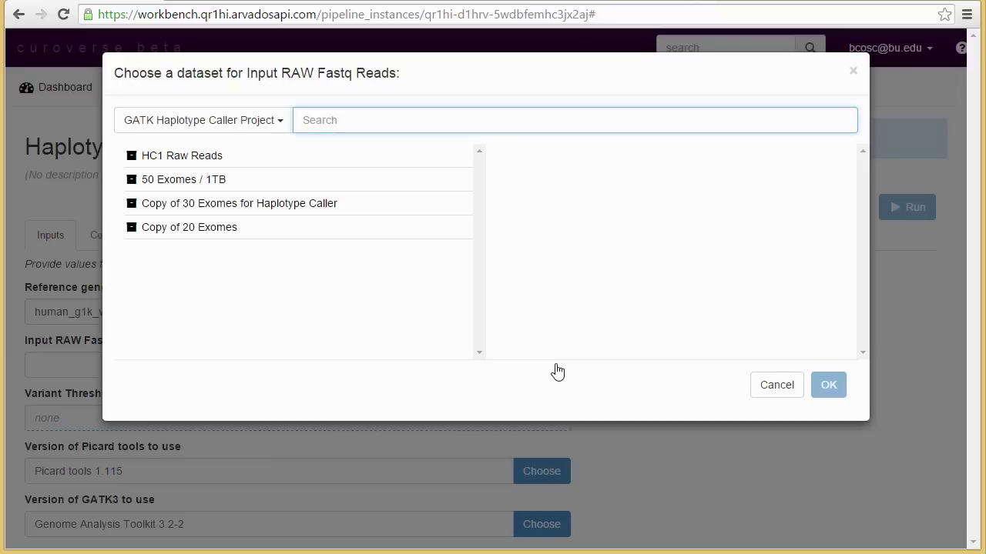
left_click(385, 162)
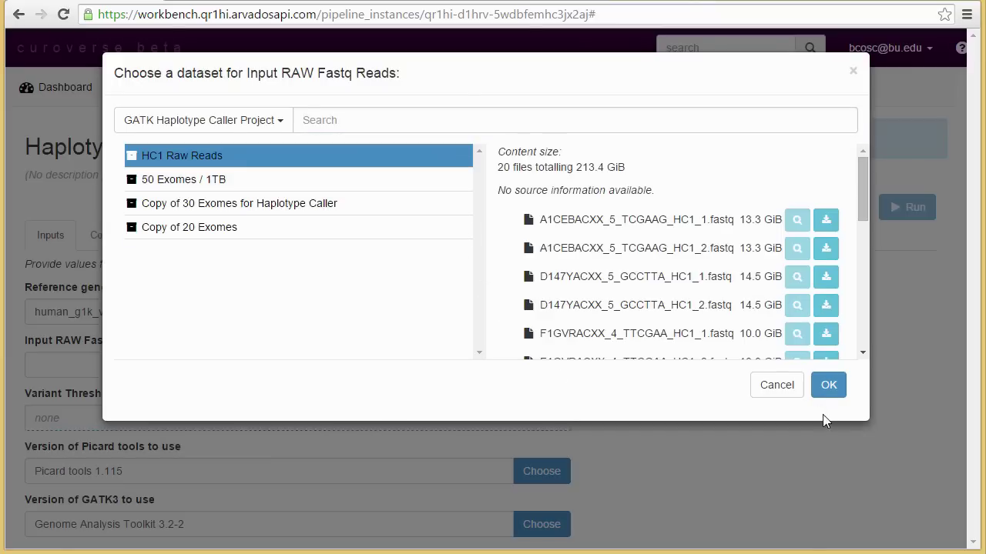
left_click(829, 387)
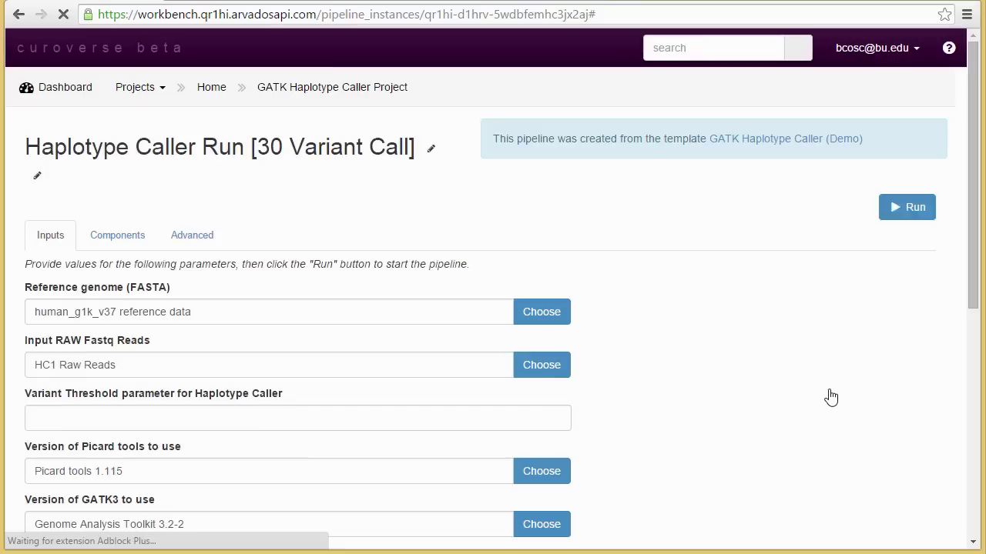
left_click(527, 420)
type("30")
key("Return")
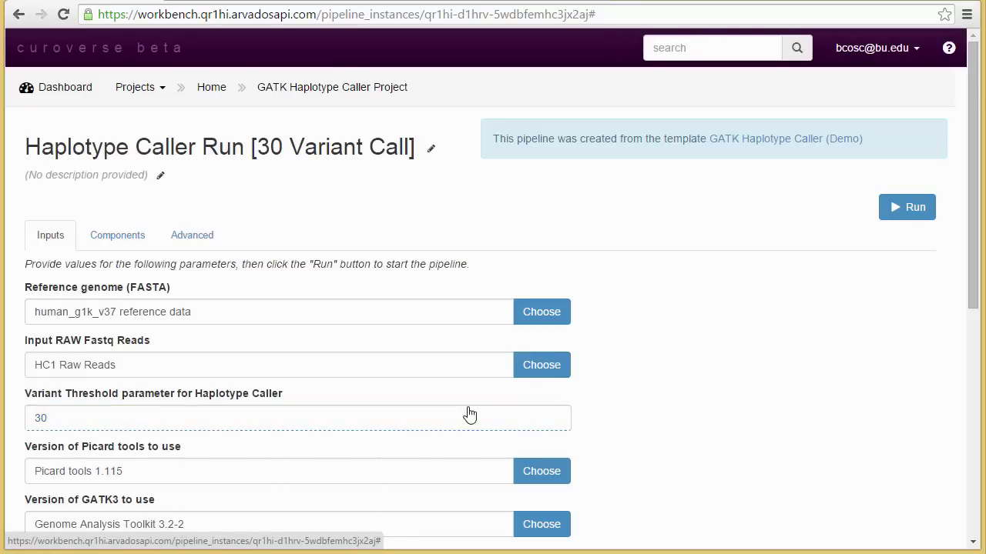
Review the pipeline's components and their parameters, and run the 30 Variant Call pipeline.
left_click(116, 229)
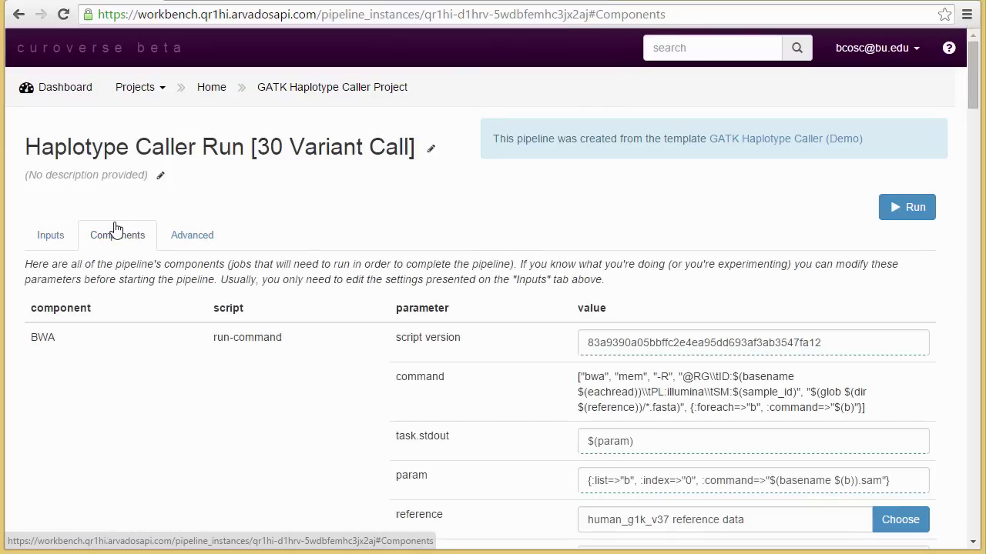
mouse_move(973, 94)
left_mouse_down()
mouse_move(962, 284)
mouse_move(942, 402)
mouse_move(955, 501)
mouse_move(966, 508)
mouse_move(973, 322)
mouse_move(955, 187)
mouse_move(969, 94)
left_mouse_up()
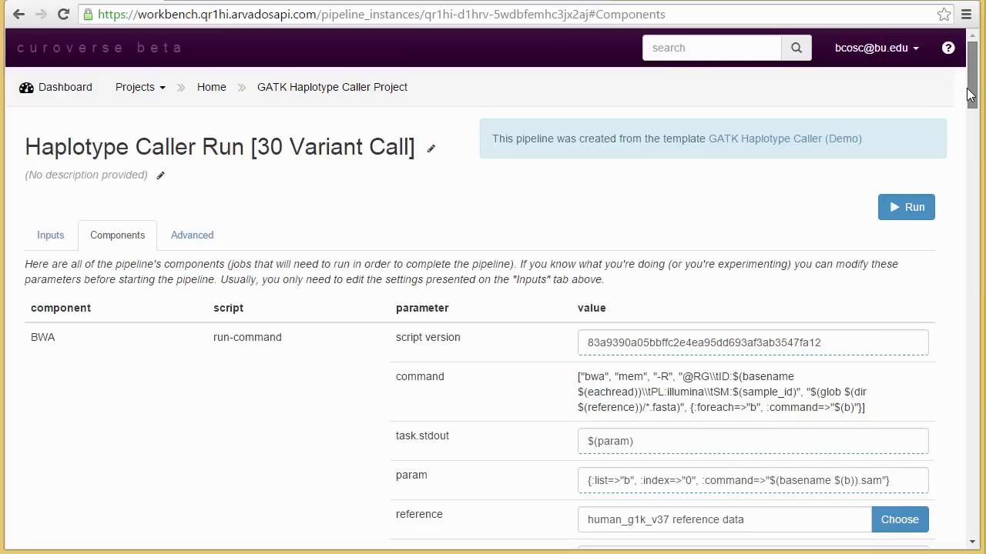
left_click(908, 209)
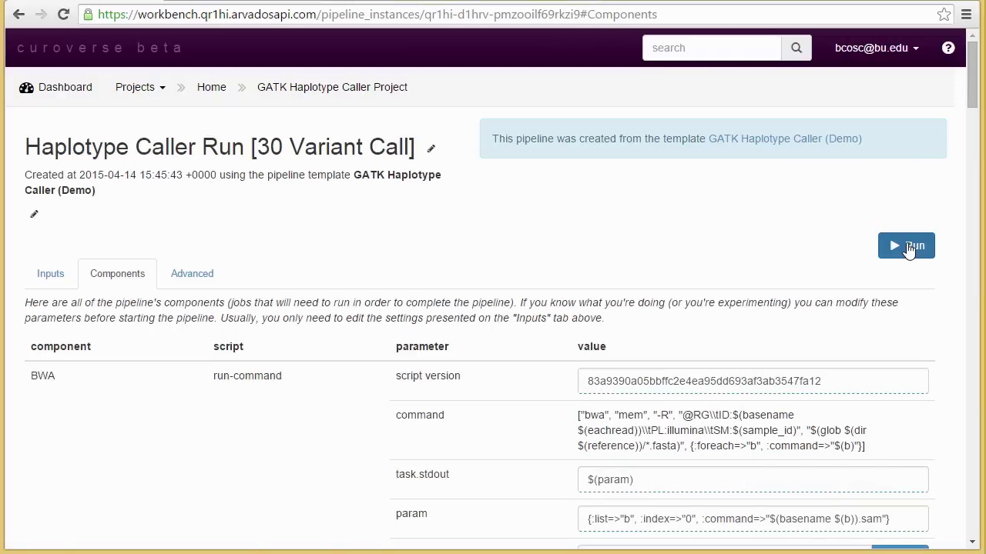
left_click(909, 246)
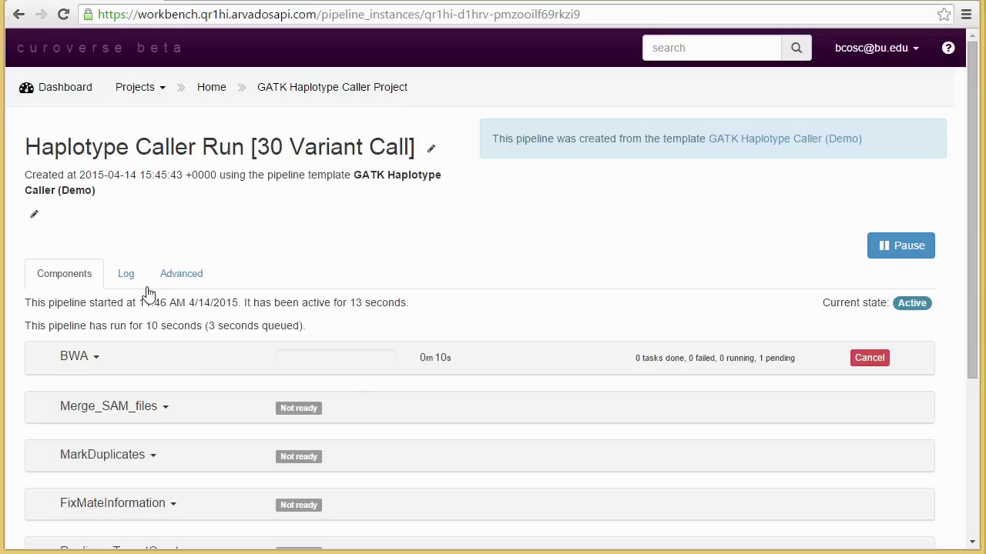
Examine the 30 Variant Call run's log messages and the status, run times and outputs of its components.
left_click(128, 278)
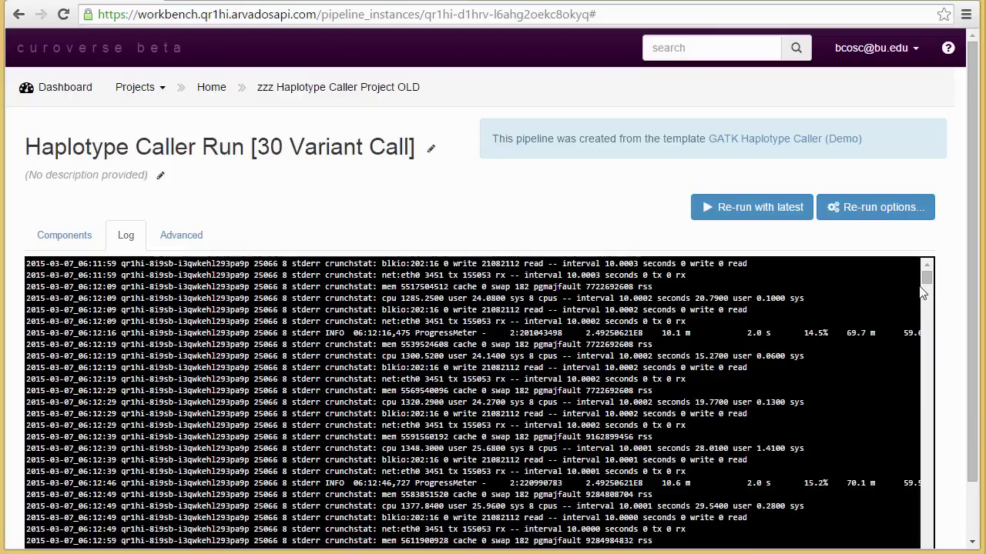
left_click_drag(922, 281, 882, 328)
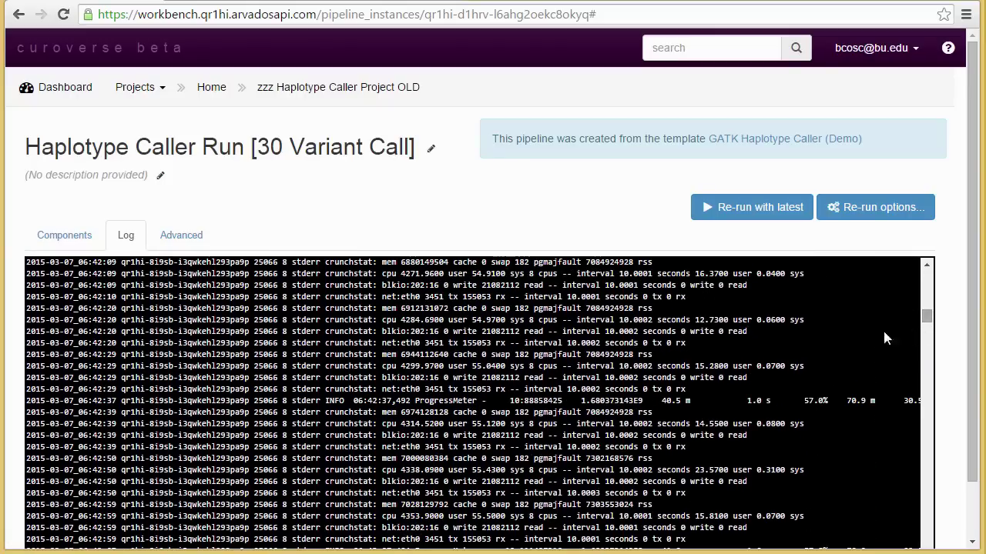
left_click(84, 250)
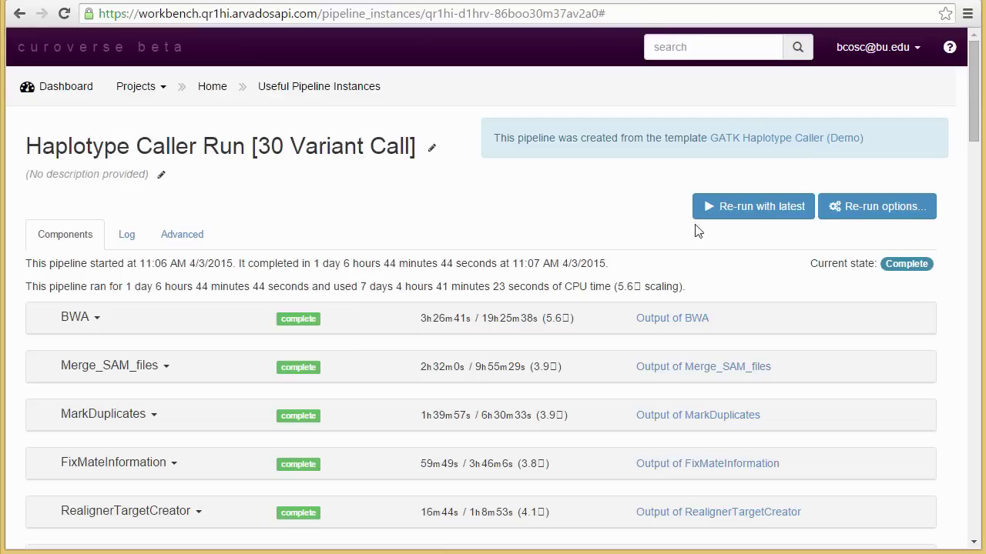
mouse_move(978, 112)
left_mouse_down()
mouse_move(978, 150)
mouse_move(979, 112)
left_mouse_up()
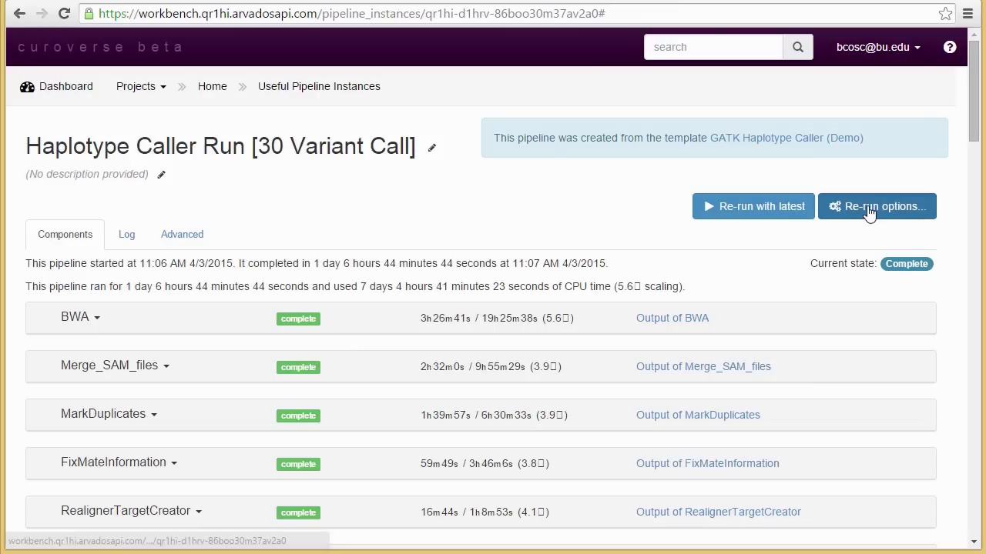
Set up a re-run of the 30 Variant Call pipeline with the same script versions, as a copy with editable inputs.
left_click(844, 208)
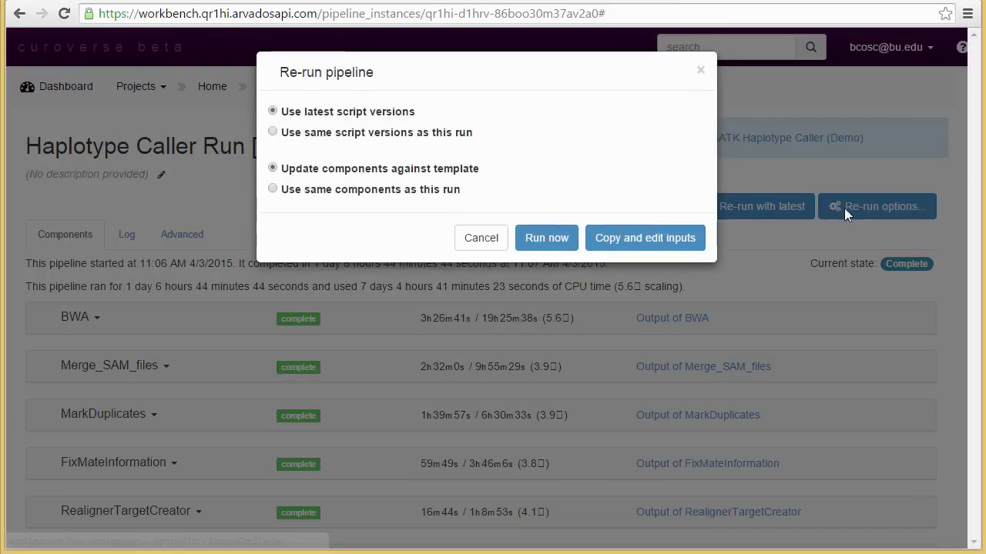
left_click(434, 135)
left_click(630, 243)
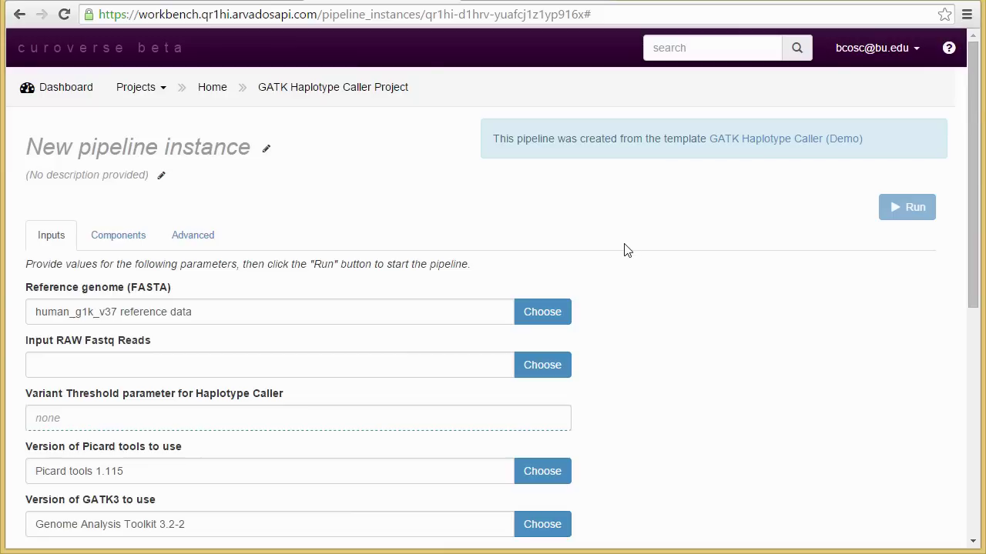
Name the new pipeline instance "Haplotype Caller Run [50 Variant Call]".
left_click(259, 154)
type("Haplotype Caller Run [50 Variant Call]")
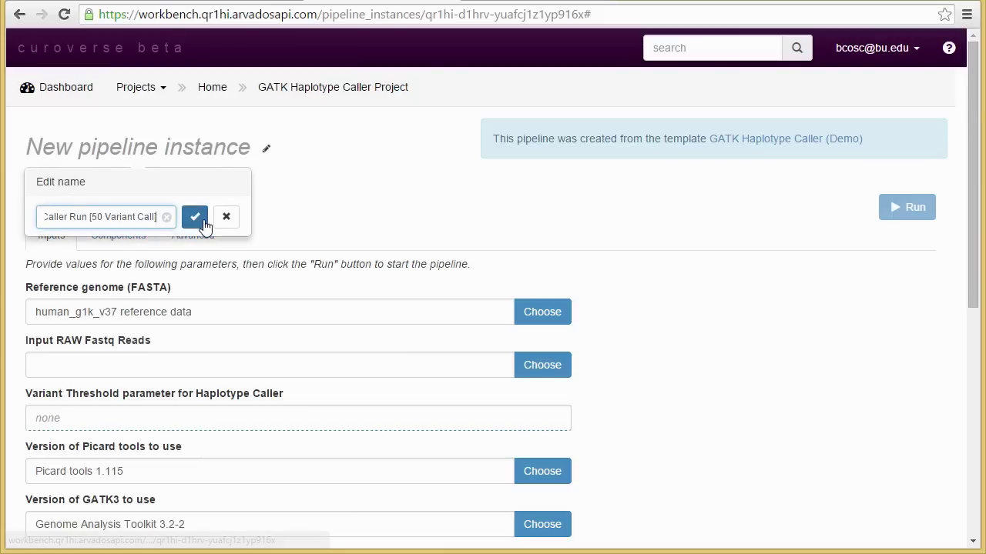
left_click(195, 218)
Choose HC1 Raw Reads as the Input RAW Fastq Reads and set the Haplotype Caller variant threshold to 50.
left_click(542, 367)
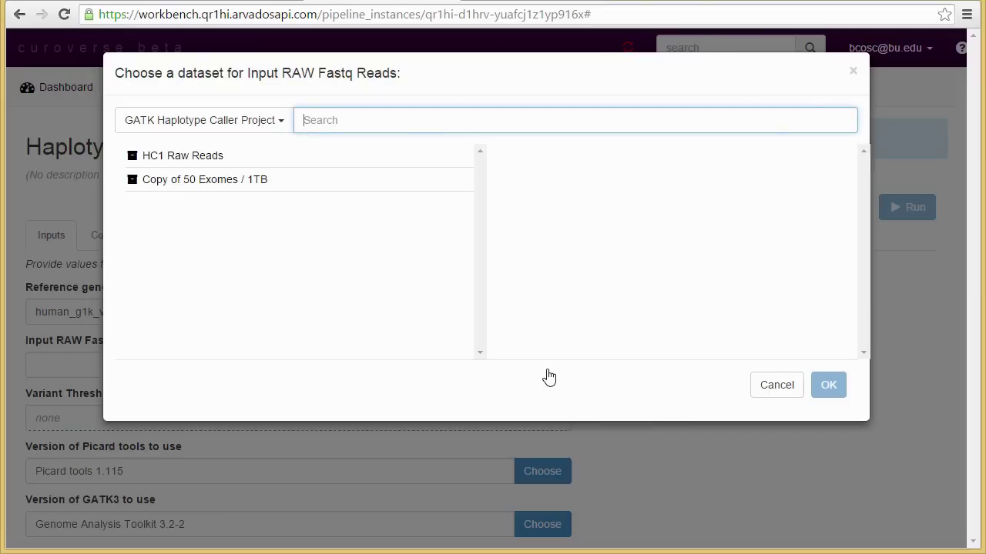
left_click(304, 164)
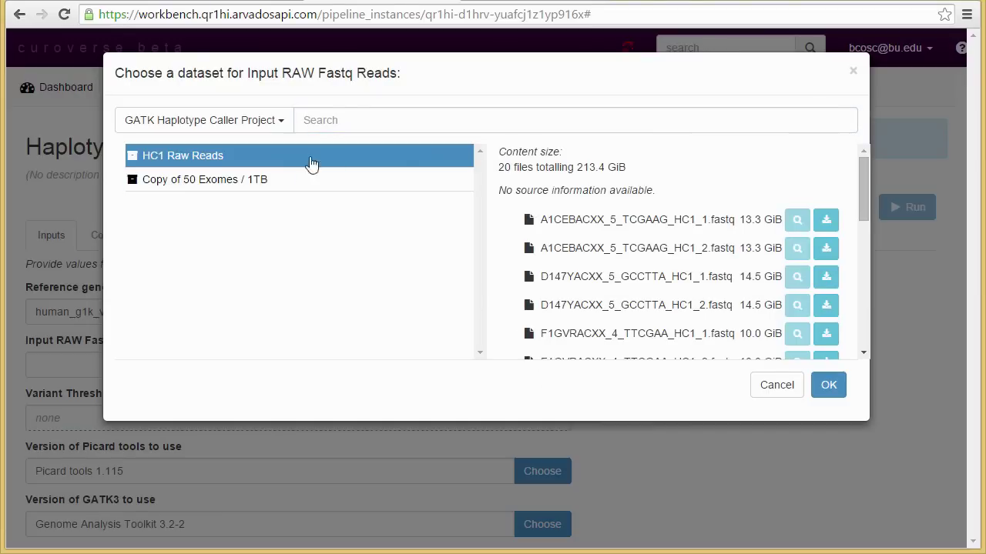
left_click(837, 394)
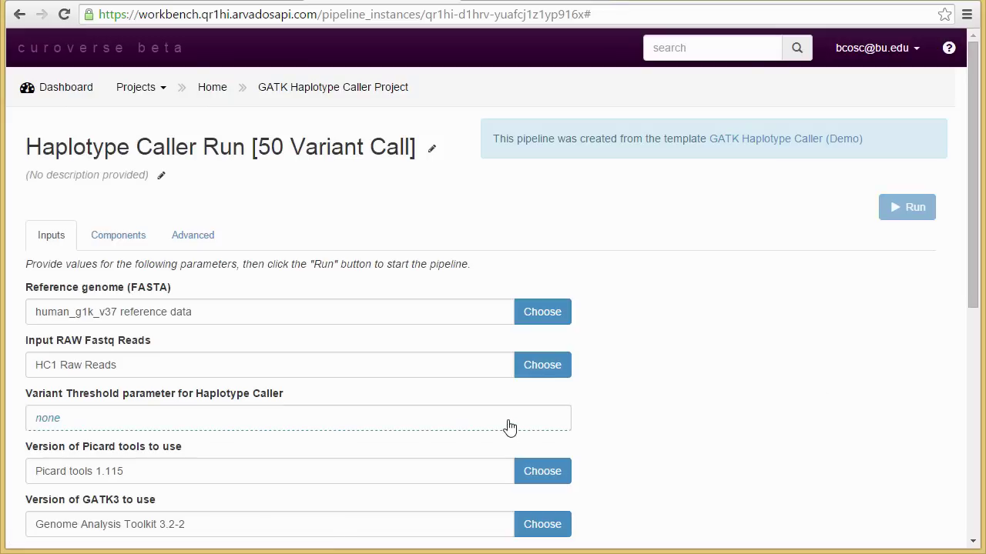
left_click(508, 426)
type("50")
key("Return")
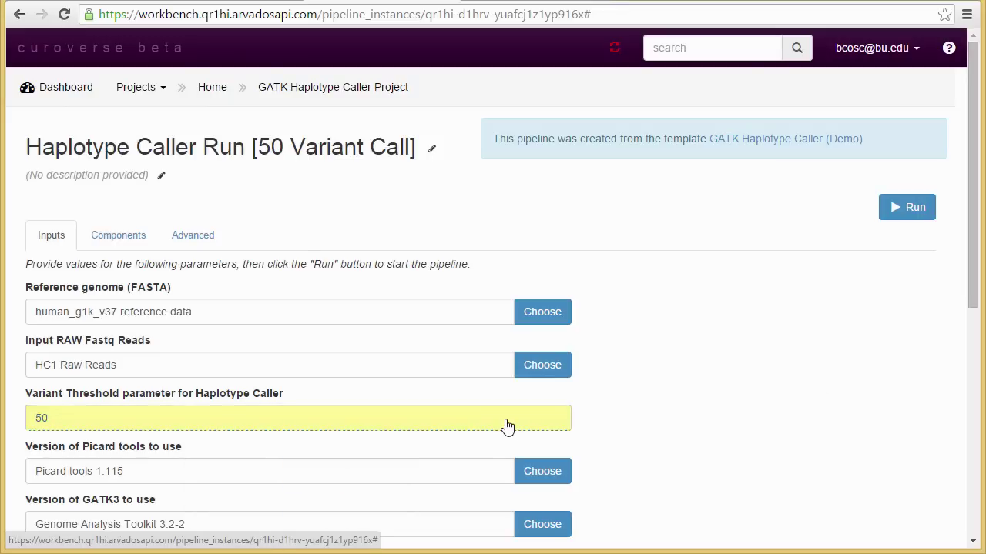
Run the 50 Variant Call pipeline and check the progress of its components.
left_click(895, 208)
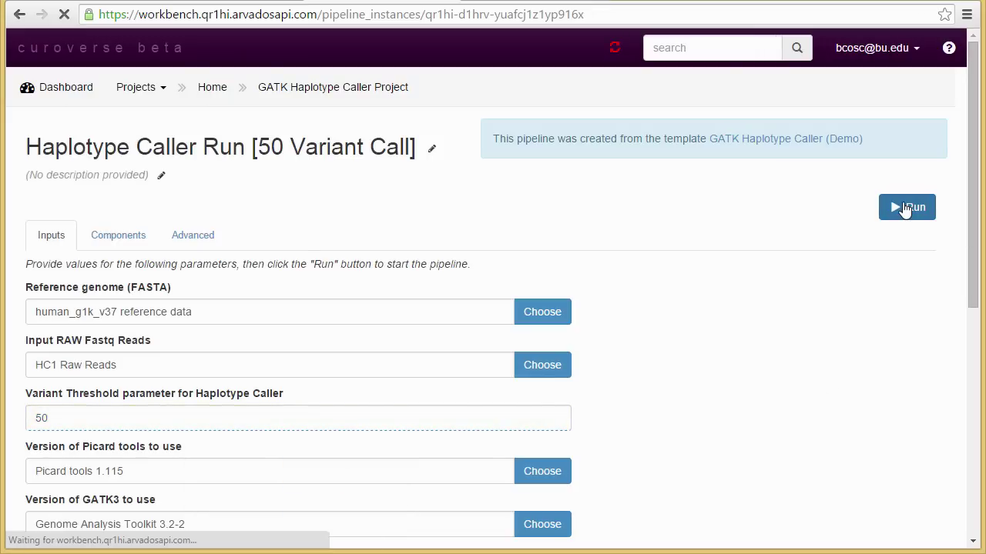
left_click_drag(973, 138, 974, 158)
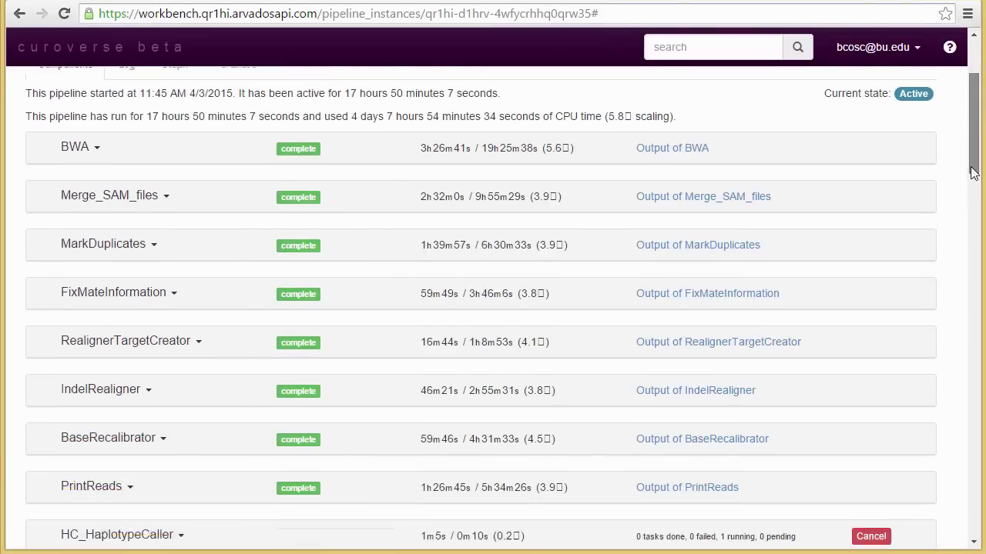
left_click_drag(971, 167, 971, 171)
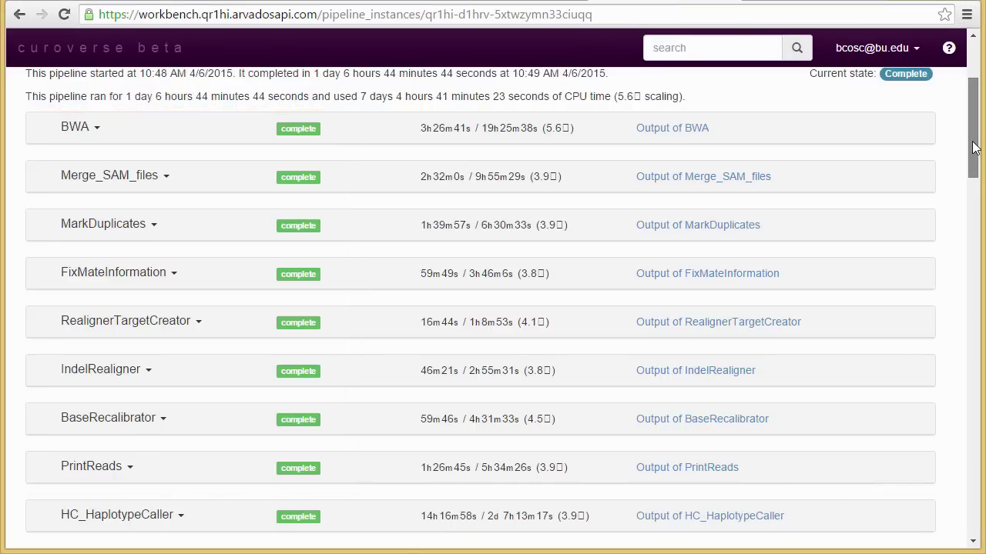
left_click_drag(974, 146, 975, 111)
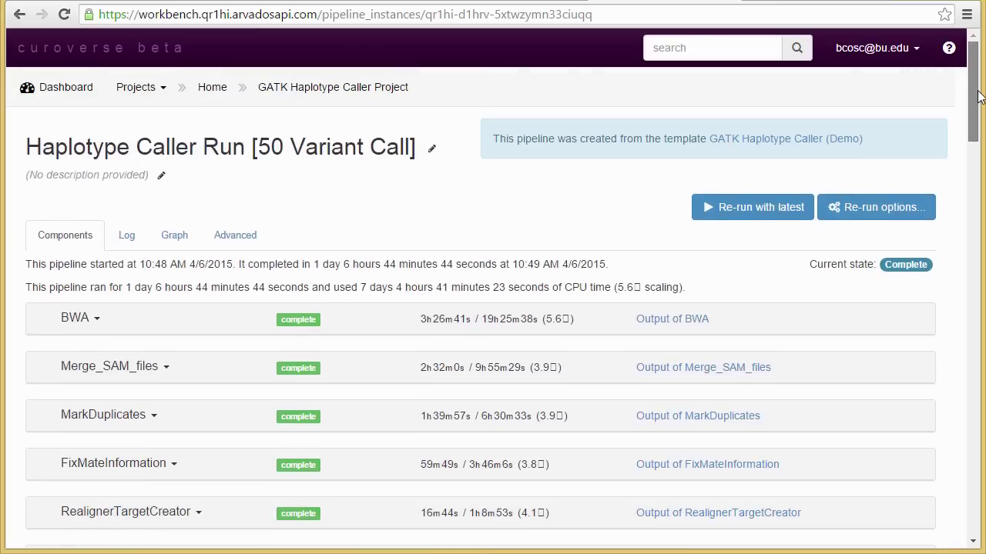
Follow the 50 Variant Call run's provenance graph to the HC_HaplotypeCaller output collection and look through its files.
left_click(176, 244)
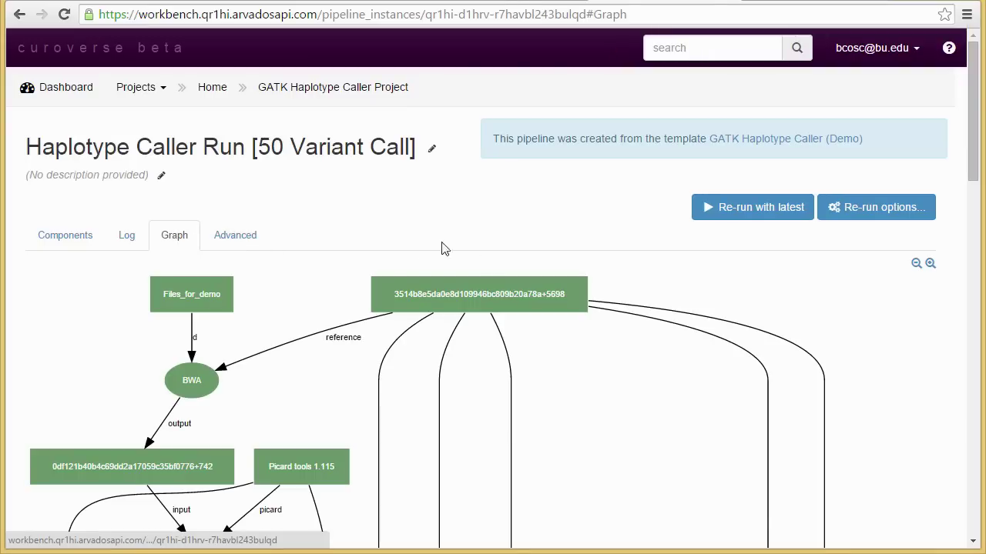
left_click_drag(972, 110, 981, 482)
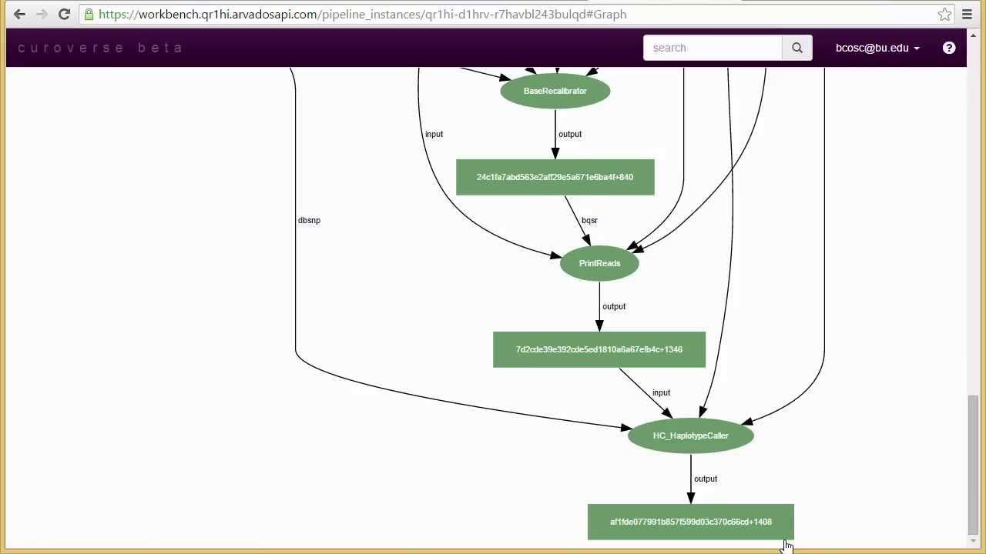
left_click(689, 529)
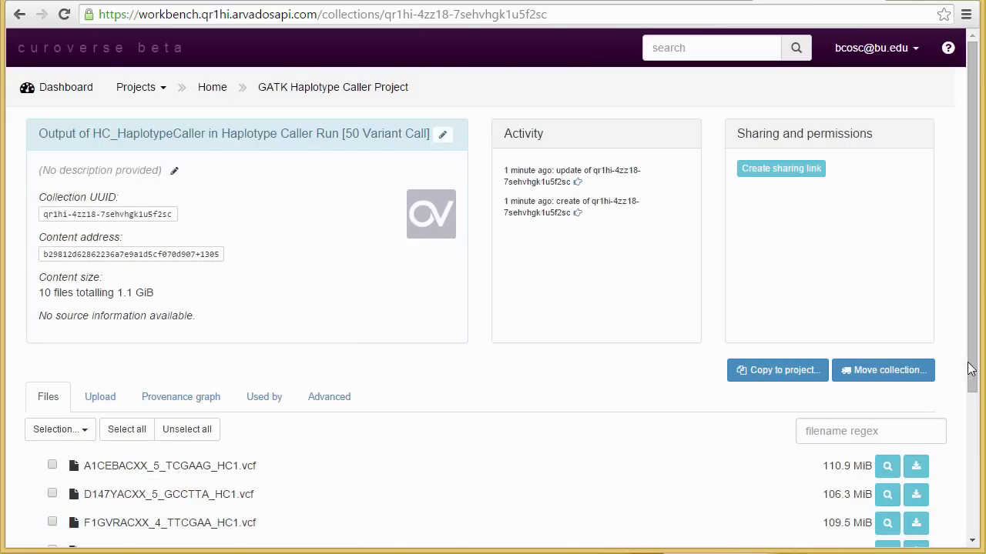
left_click_drag(976, 350, 982, 518)
scroll(979, 490, "up", 3)
Return to the GATK Haplotype Caller Project, view its data collections, and compare the 30 and 50 Variant Call runs.
left_click(316, 91)
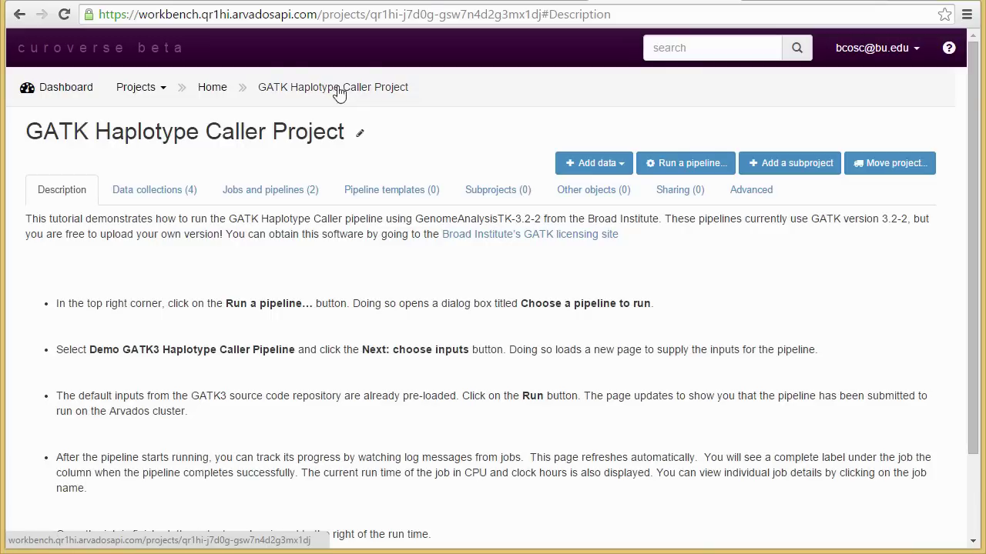
left_click(148, 196)
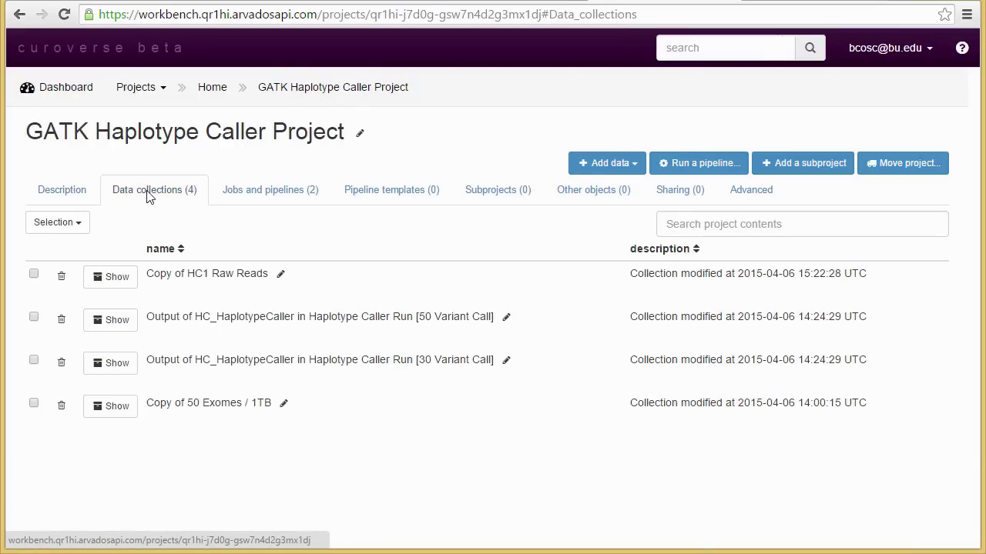
left_click(261, 197)
left_click(33, 274)
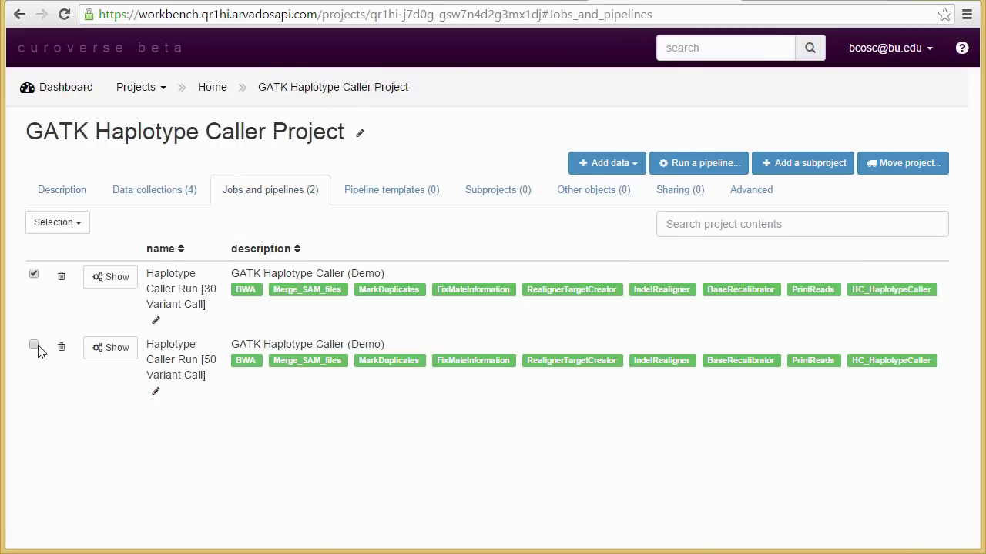
left_click(34, 345)
left_click(77, 223)
left_click(75, 271)
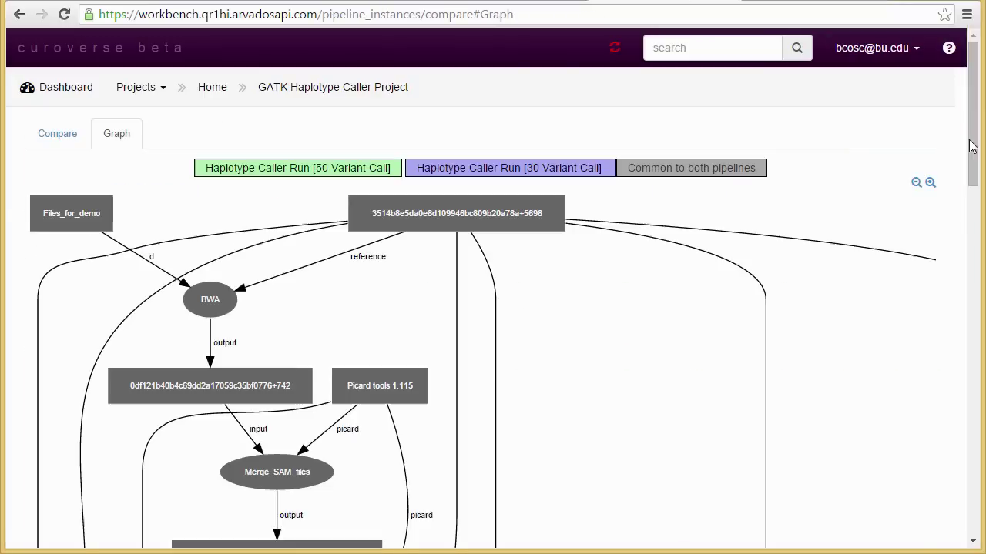
Examine the comparison graph for where the 30 and 50 Variant Call runs share steps and where they differ.
left_click_drag(976, 139, 954, 491)
left_click_drag(744, 546, 867, 545)
left_click_drag(975, 483, 974, 110)
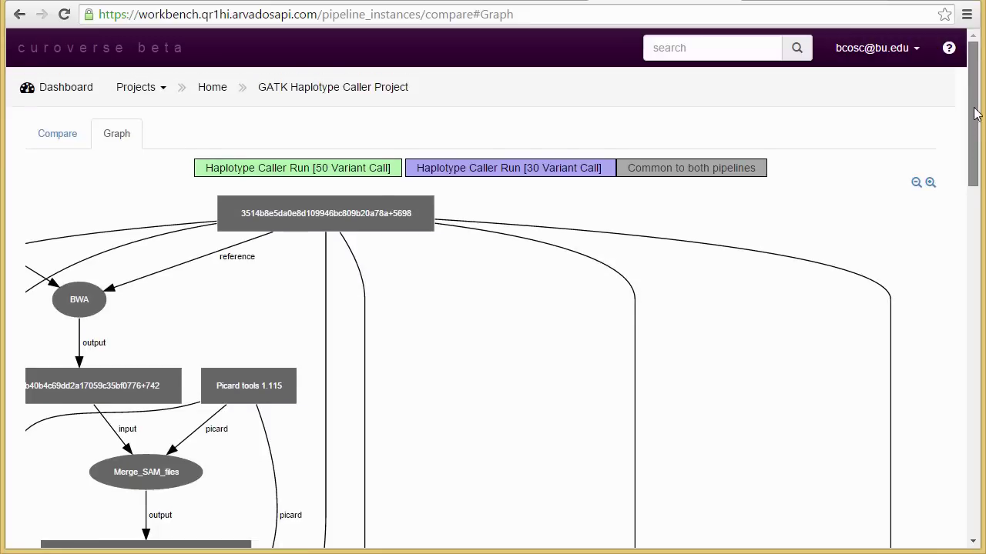
Open the GATK Haplotype Caller Project's sharing settings and share the project with the intended collaborator, found by first name.
left_click(384, 91)
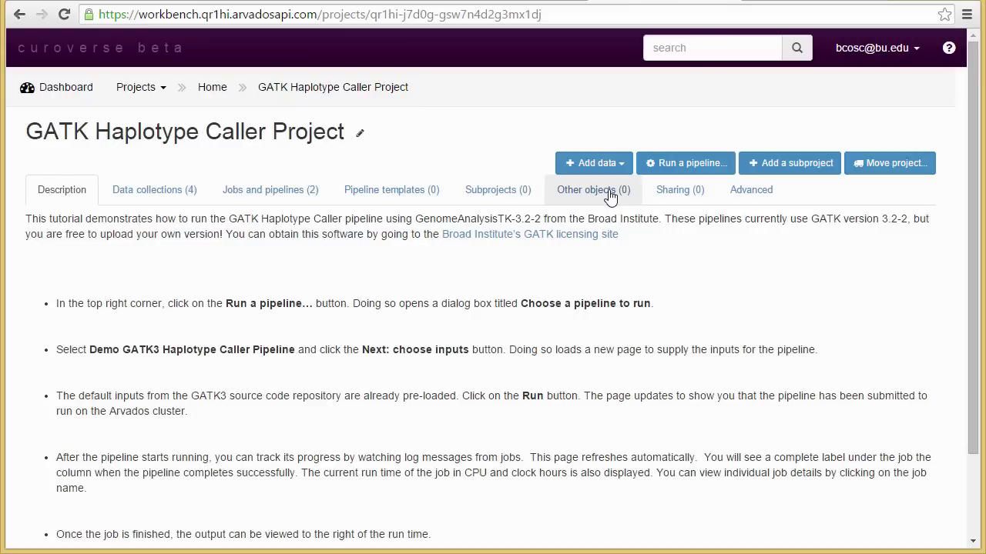
left_click(677, 193)
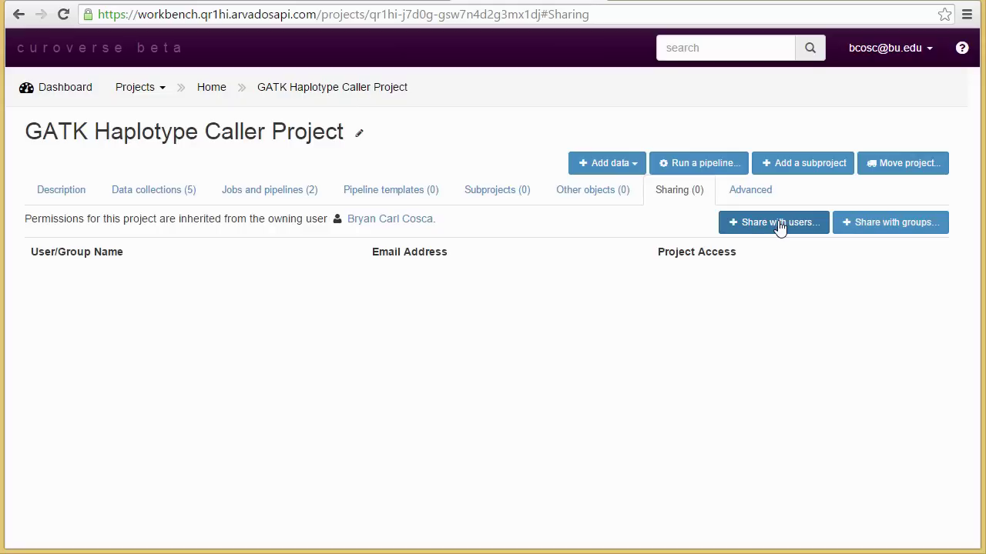
left_click(774, 223)
type("jane")
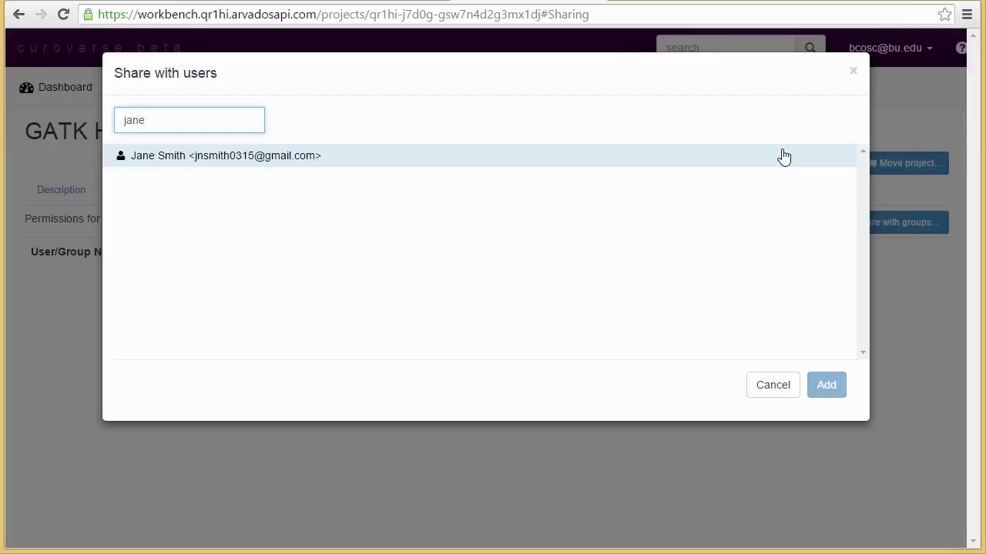
left_click(783, 156)
left_click(826, 385)
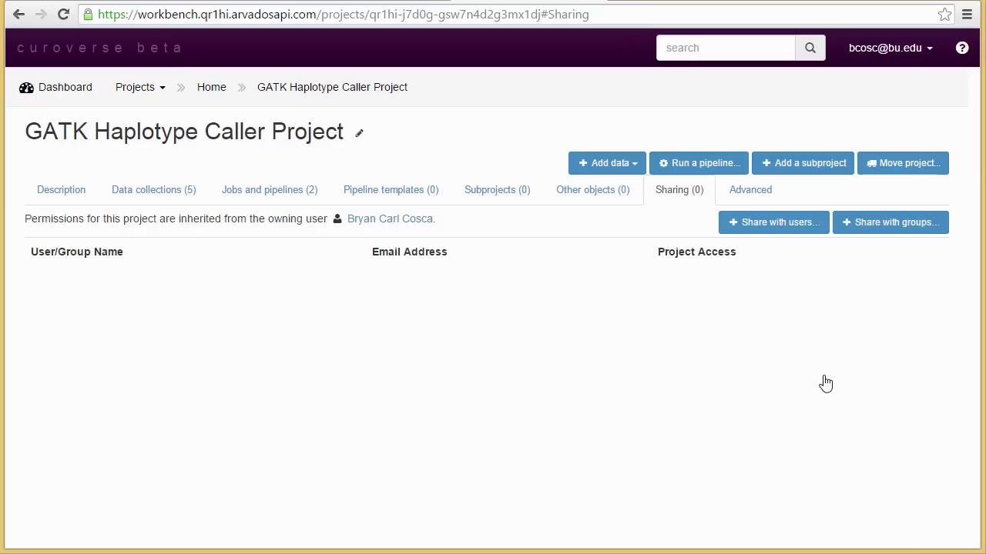
Set the added collaborator's project access level to Write.
left_click(802, 292)
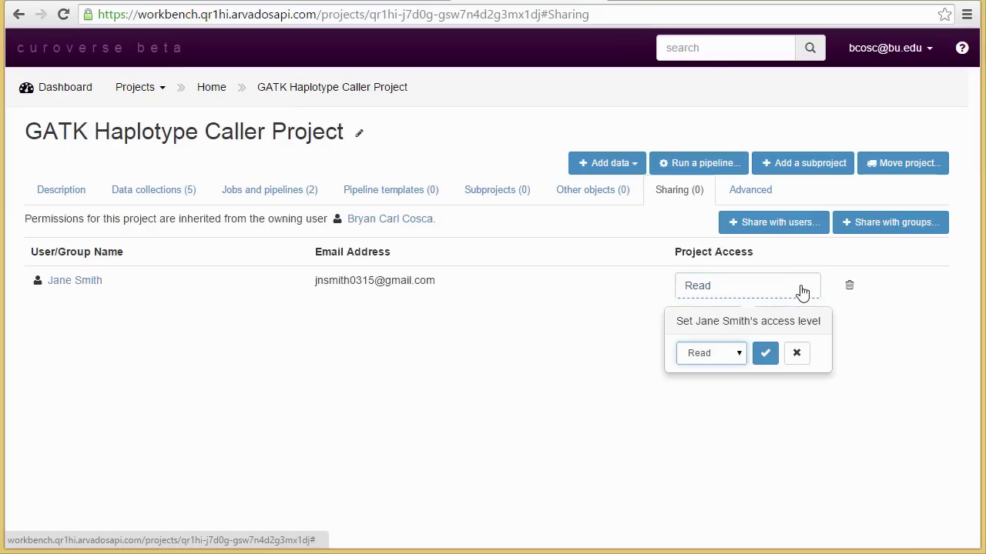
left_click(739, 354)
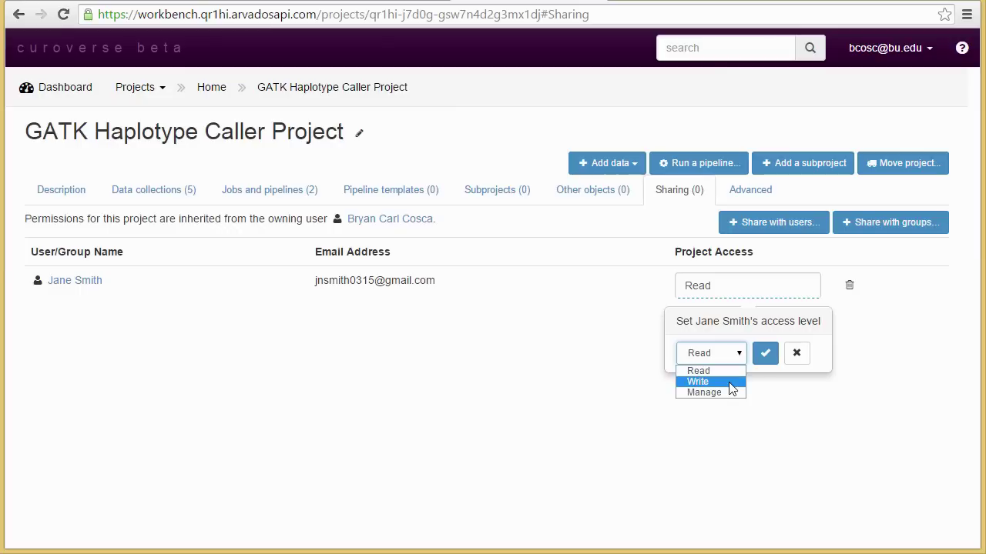
left_click(725, 381)
left_click(764, 354)
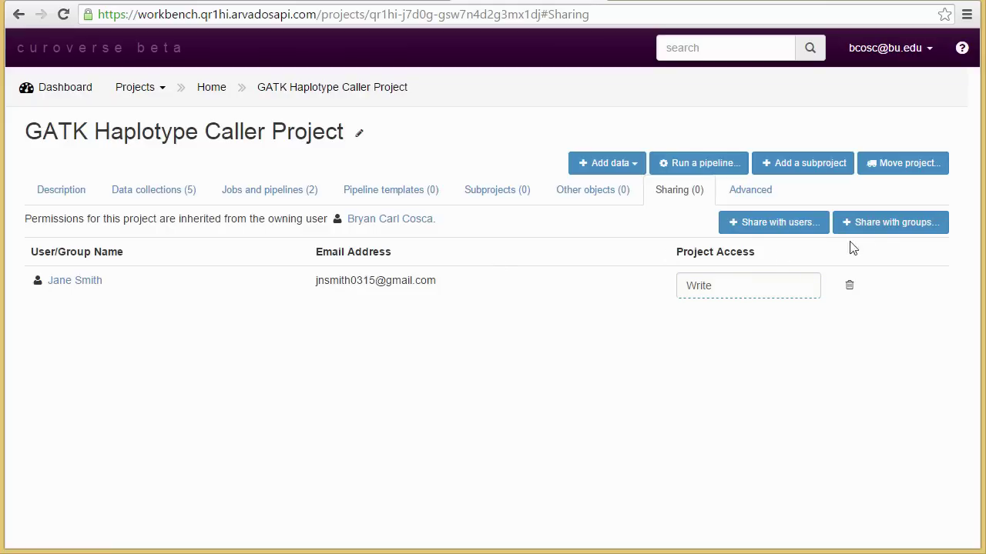
Share the project with the Anonymous users group, filtering the groups by "anon".
left_click(899, 223)
type("anon")
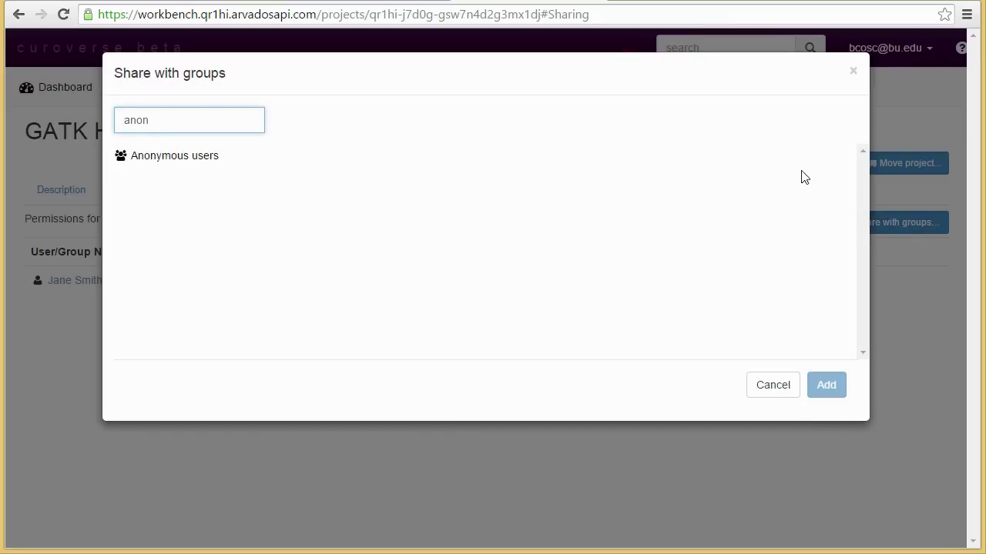
left_click(805, 164)
left_click(826, 386)
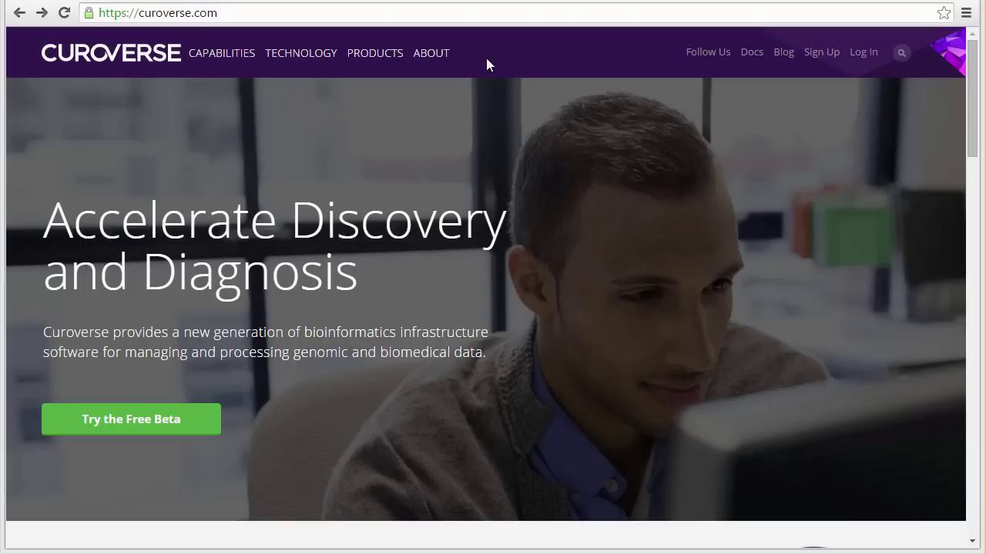
Open the free beta sign-up page from the Curoverse website.
left_click(115, 430)
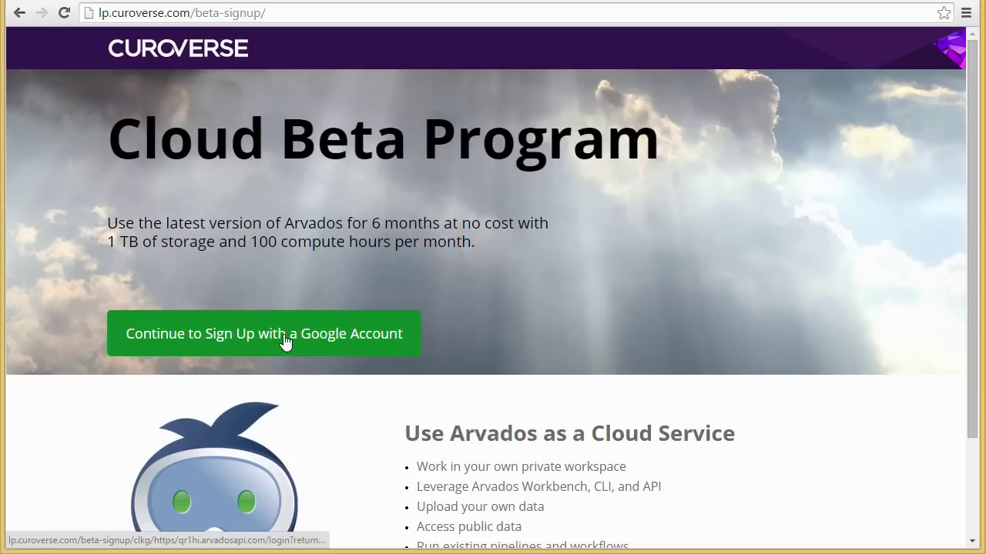